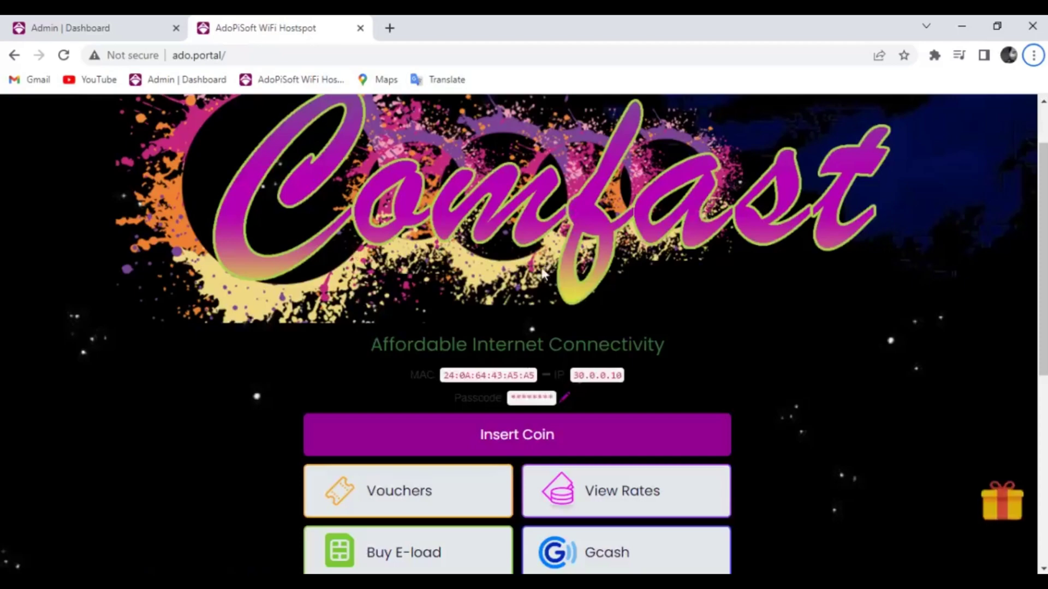
- Start a coin purchase on the captive portal to list its payment portals
scroll(409, 354, "up", 2)
scroll(436, 410, "down", 2)
left_click(483, 434)
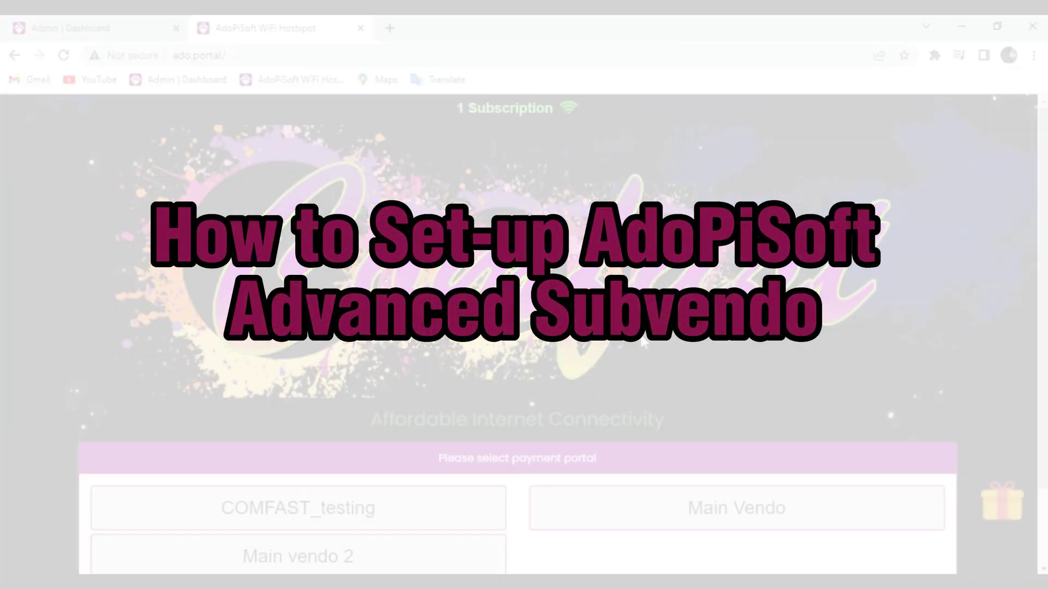
scroll(636, 343, "down", 2)
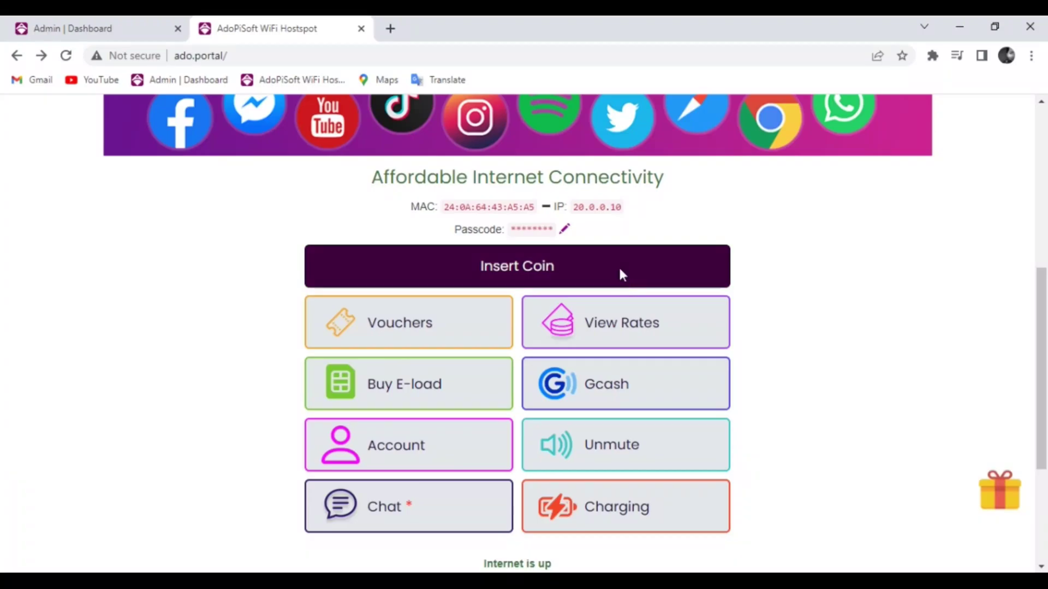
left_click(619, 267)
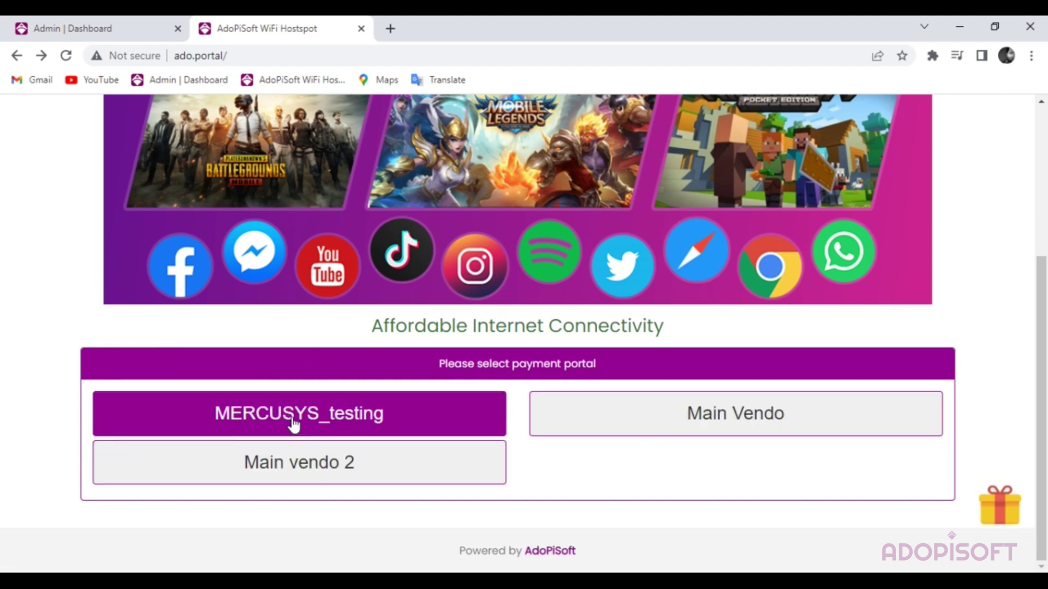
- View the WiFi rates for MERCUSYS_testing, Main Vendo and Main vendo 2, then return to the admin tab
left_click(382, 401)
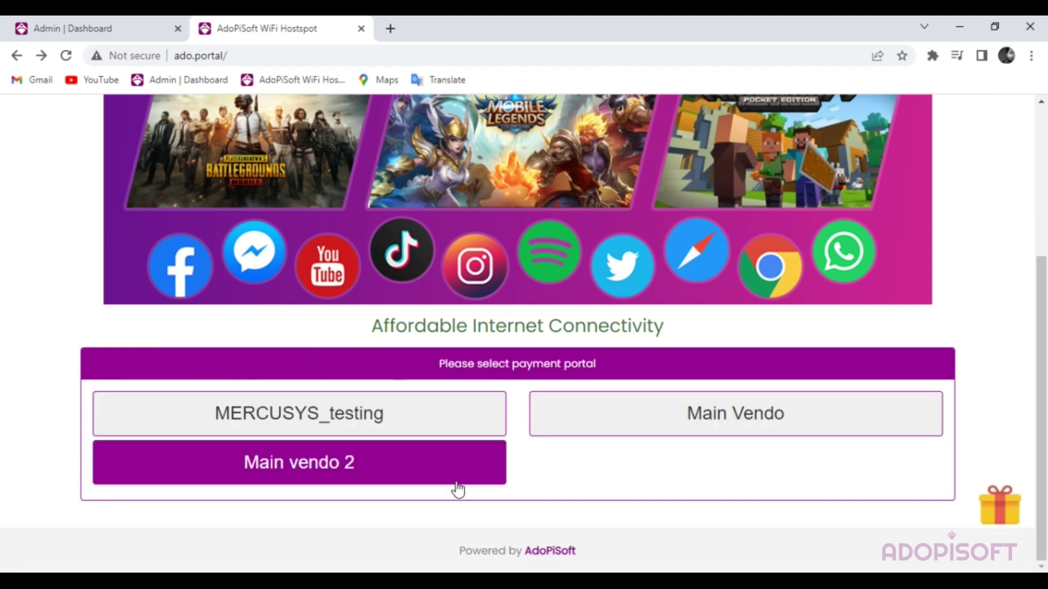
scroll(620, 392, "down", 2)
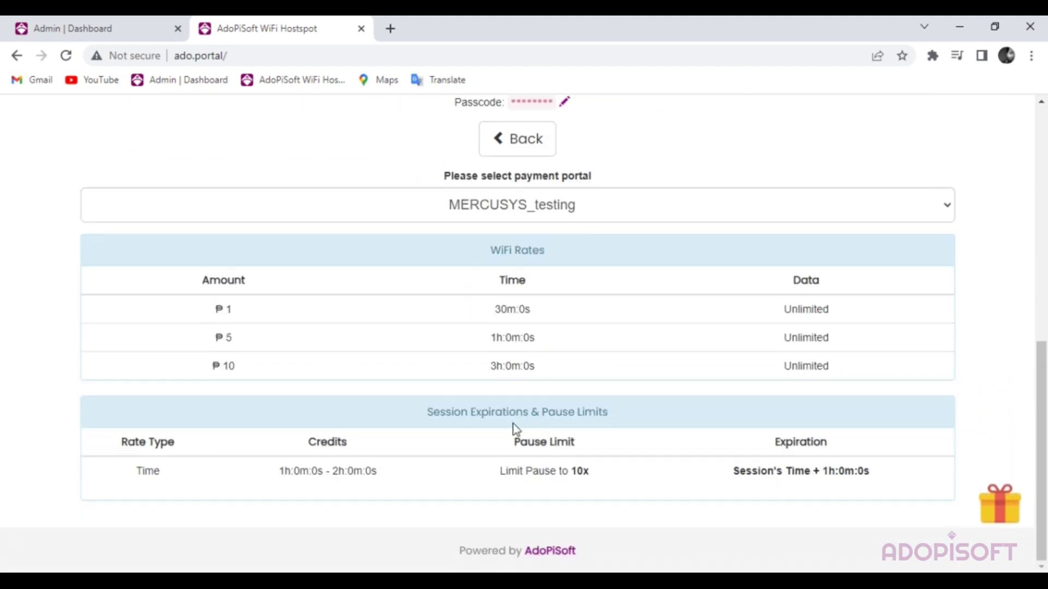
left_click(556, 211)
left_click(537, 248)
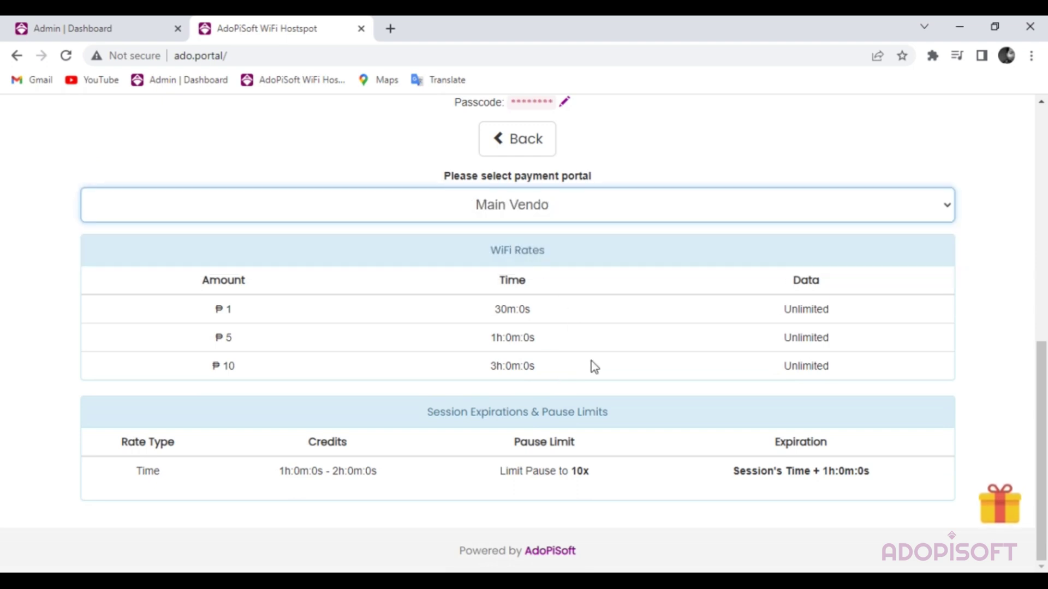
left_click(575, 206)
left_click(540, 265)
key("ctrl+1")
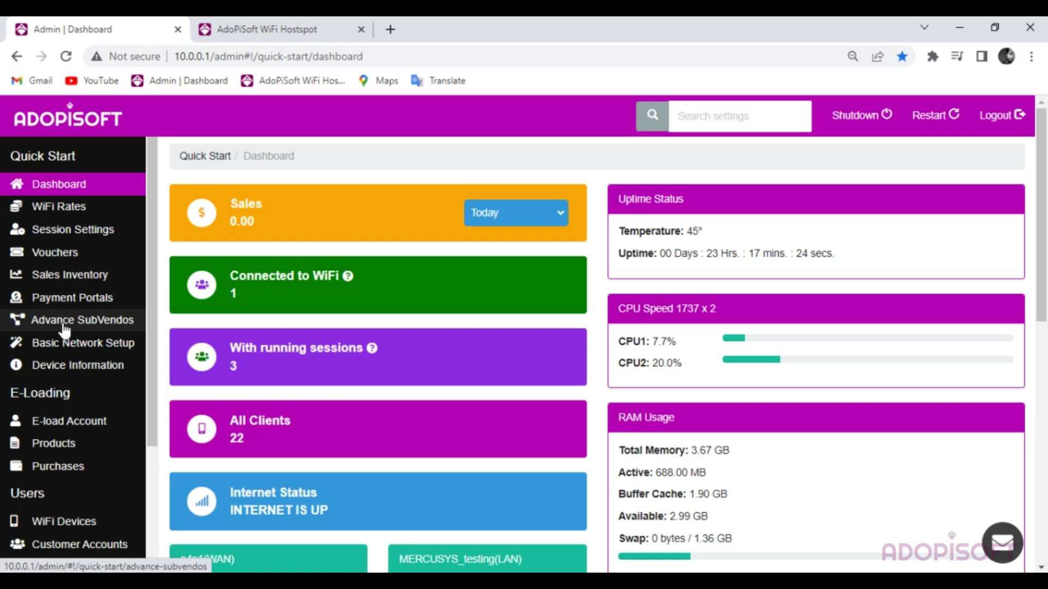
- Open Advance SubVendos and look over the existing MERCUSYS_testing sub-vendo configuration
left_click(64, 327)
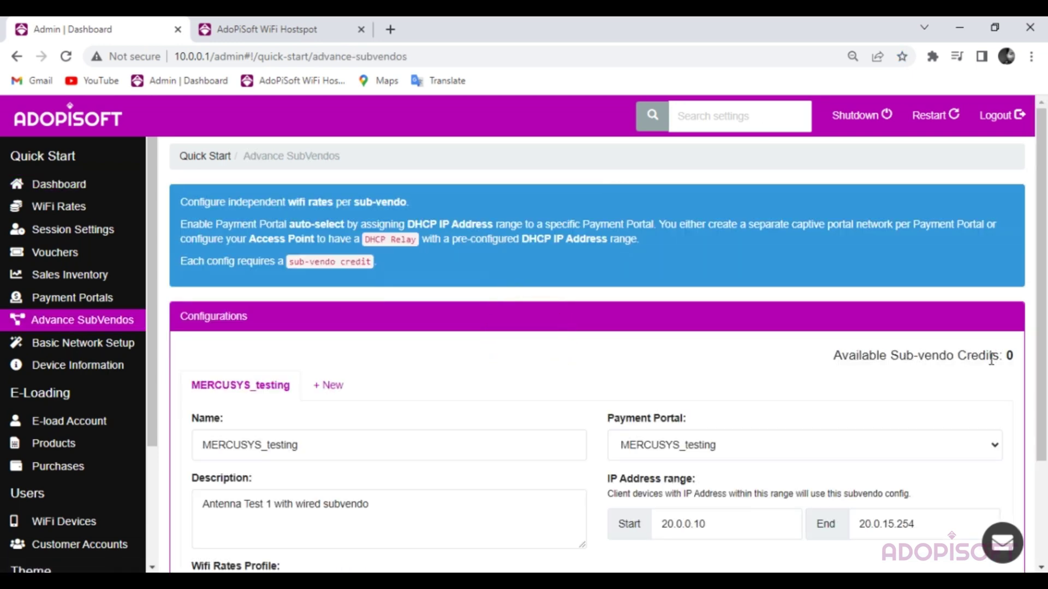
scroll(309, 405, "down", 1)
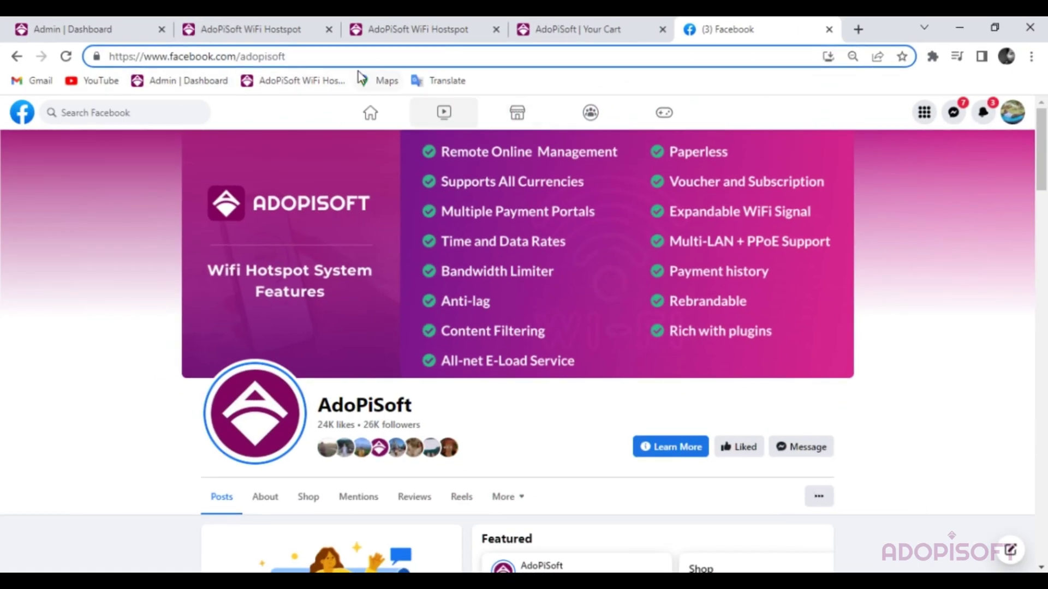
- Check the ₱299 Subvendo credit price on adopisoft.com's licence page, then start a new sub-vendo form
left_click_drag(314, 57, 109, 54)
left_click(317, 61)
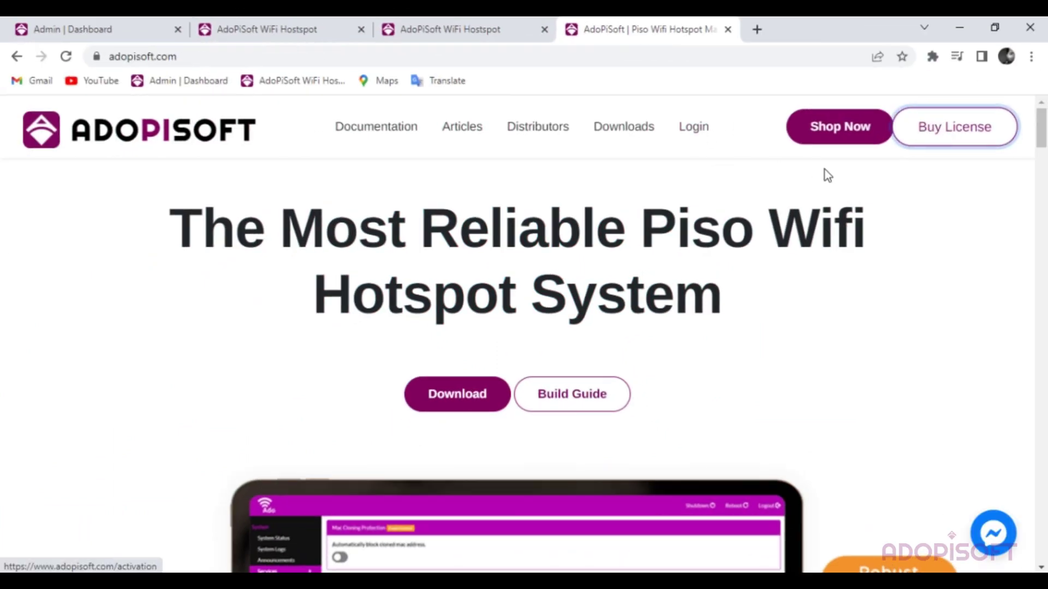
left_click(954, 126)
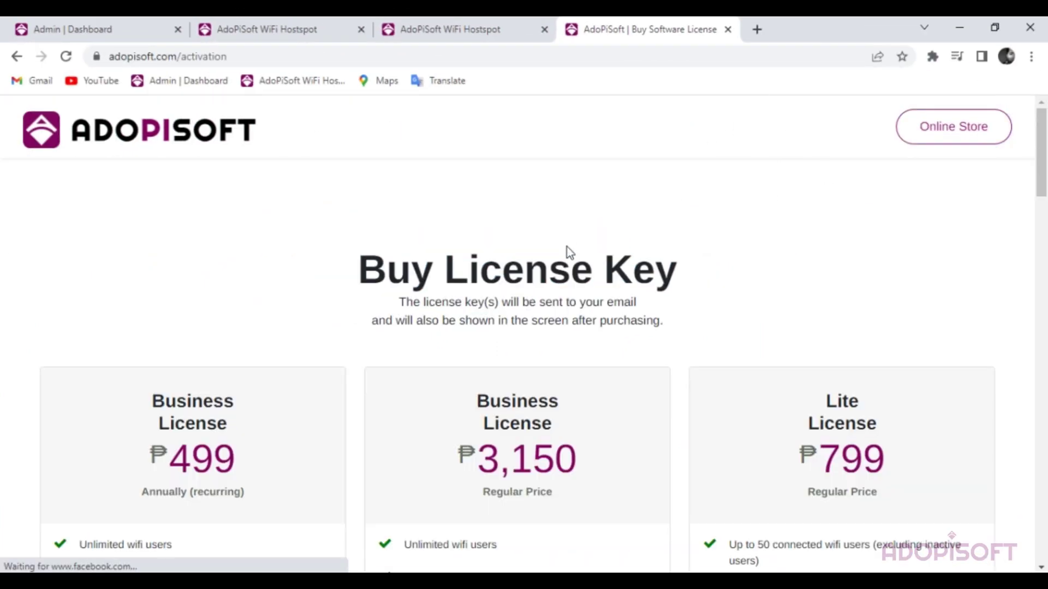
scroll(578, 306, "down", 18)
scroll(579, 311, "up", 3)
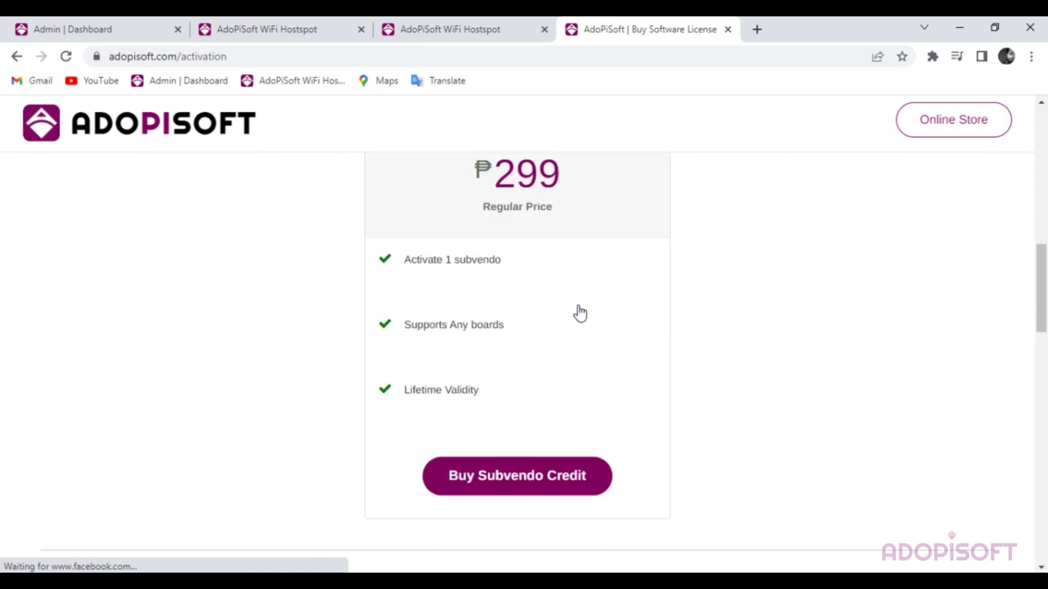
scroll(580, 314, "up", 1)
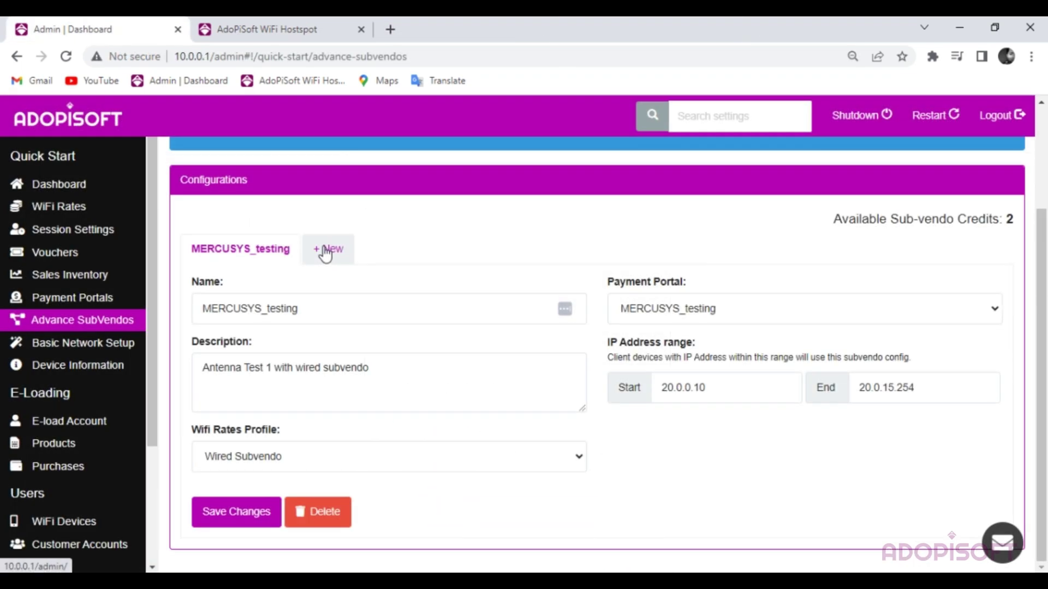
left_click(325, 249)
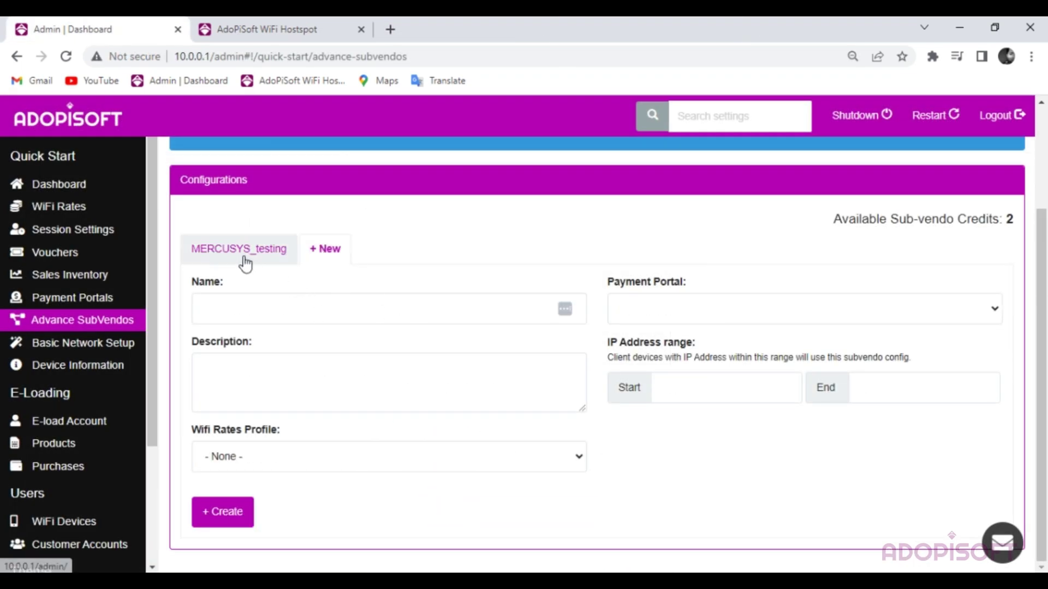
- Name the sub-vendo COMFAST_testing, describe it 'Antenna 2 with wireless', and pick the Wireless Subvendo rates profile
left_click(822, 570)
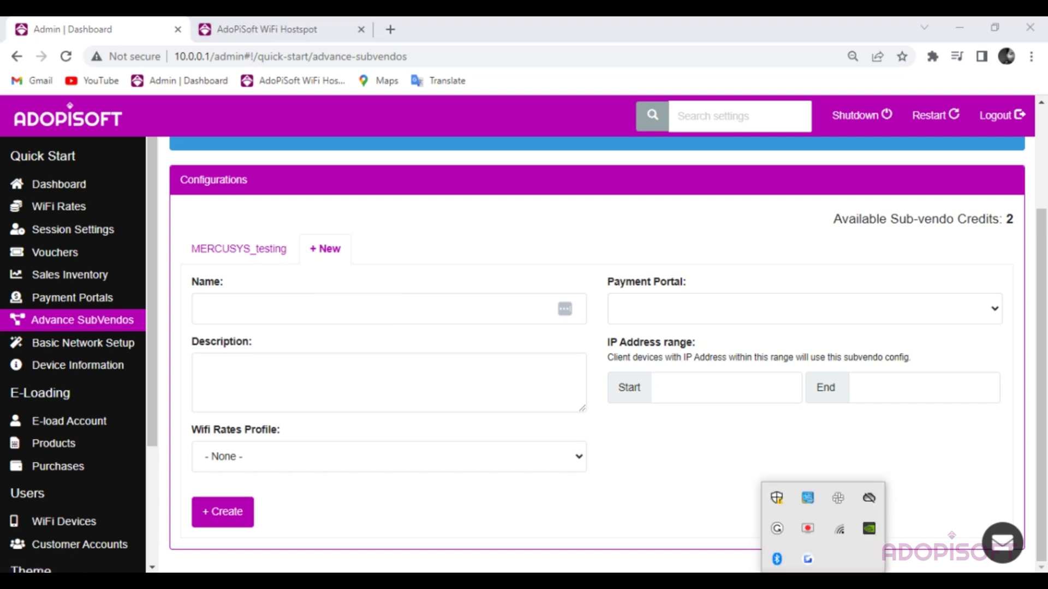
left_click(835, 532)
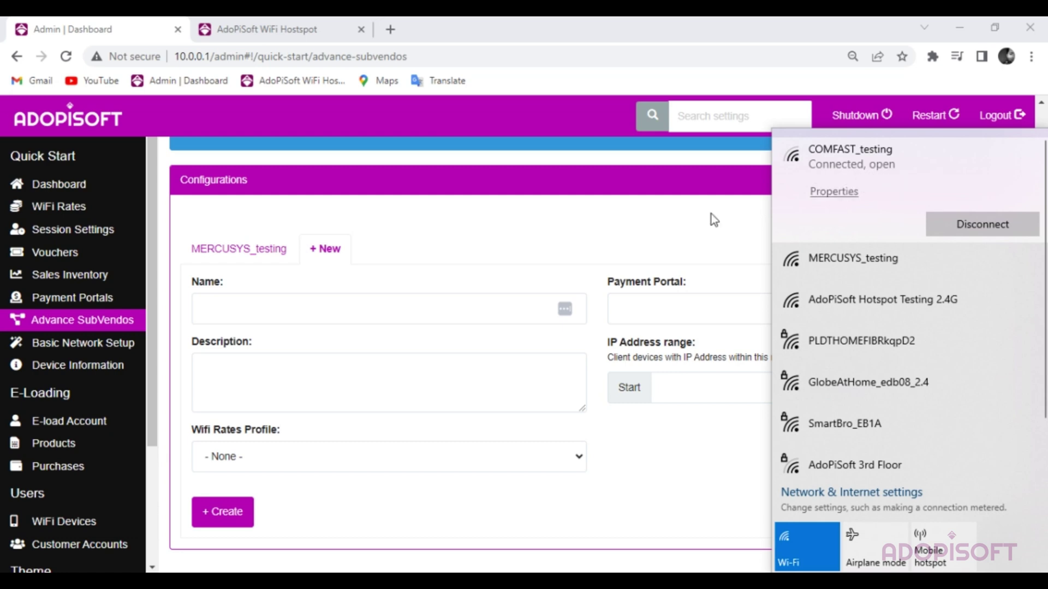
left_click(247, 318)
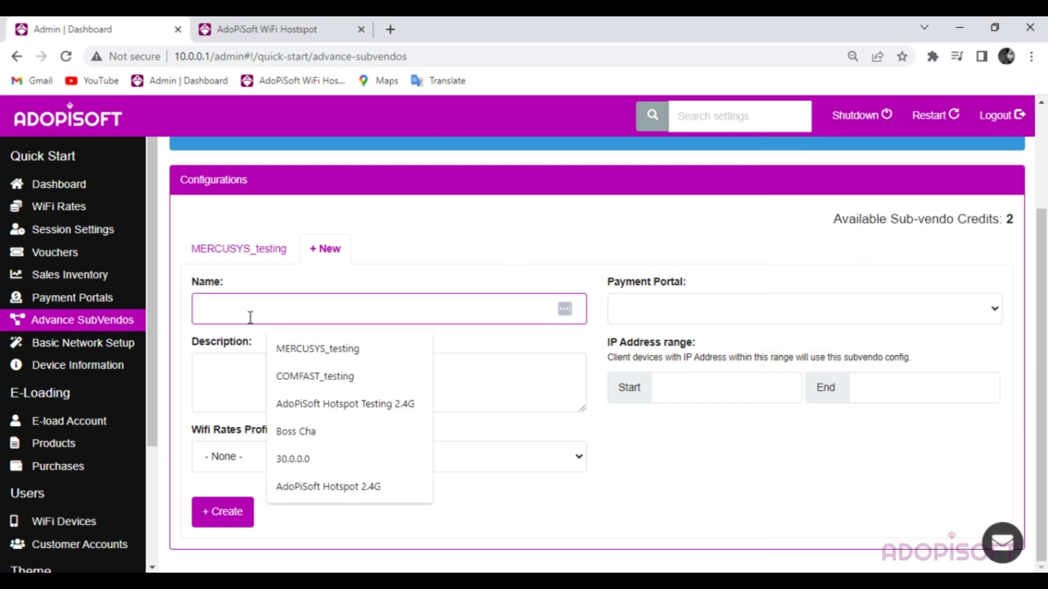
left_click(304, 384)
left_click(248, 397)
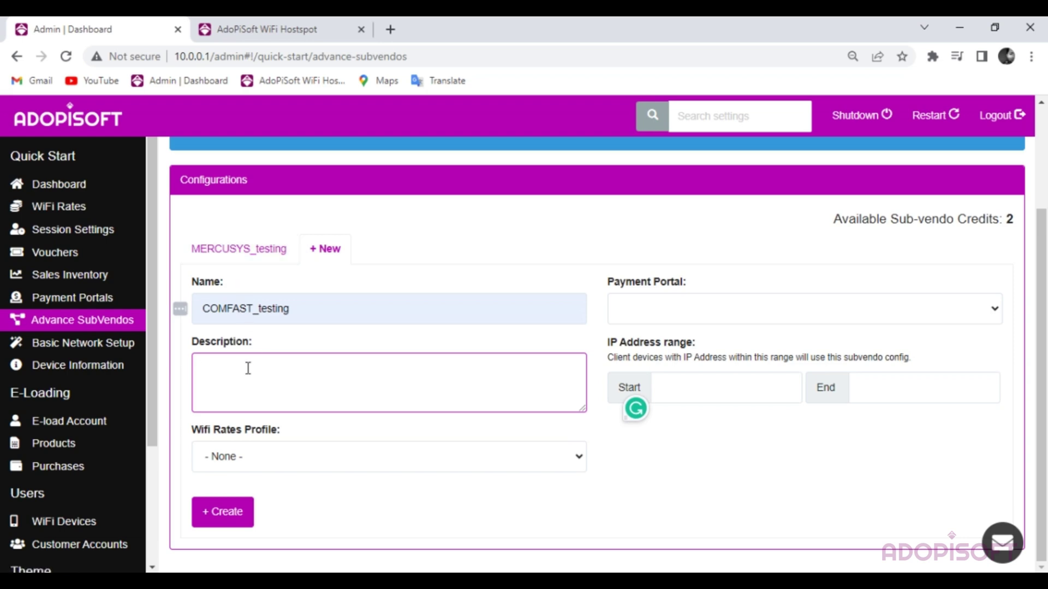
type("Antenna 2 with ")
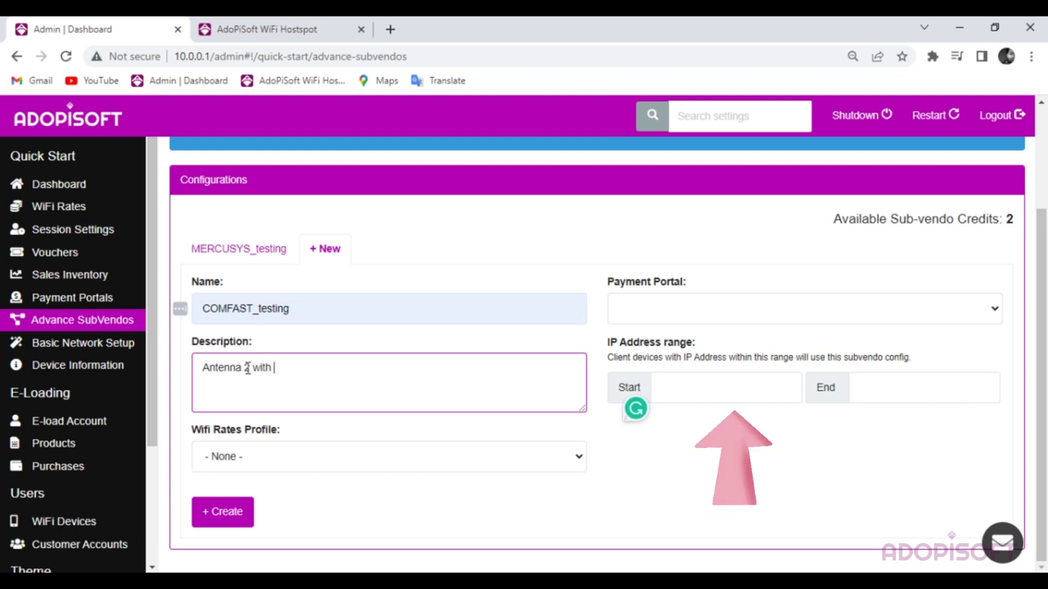
type("wireless subvendo")
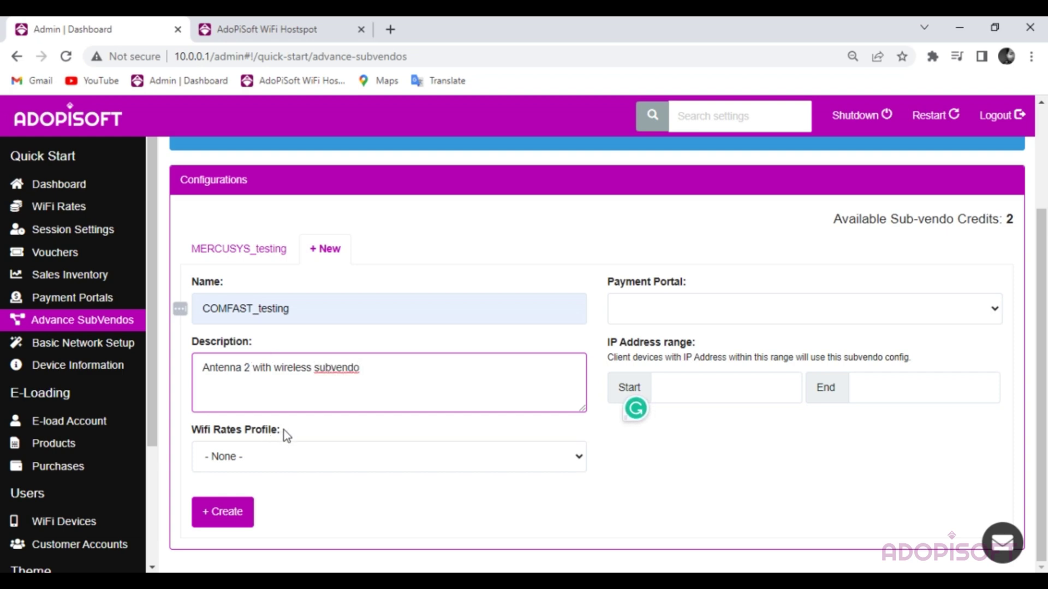
left_click(264, 457)
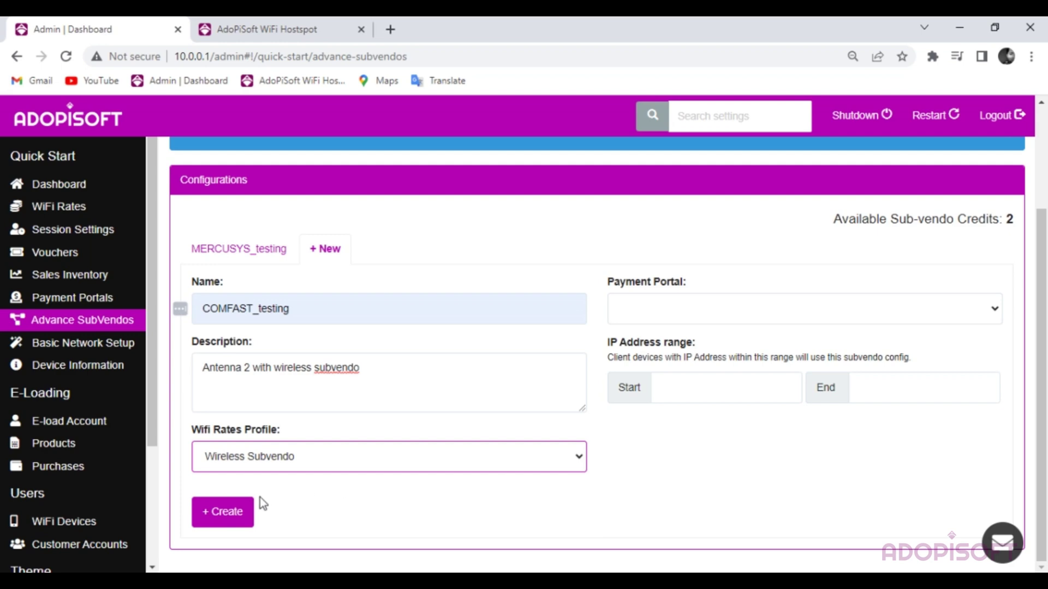
- Select COMFAST_testing as the new sub-vendo's payment portal
left_click(628, 314)
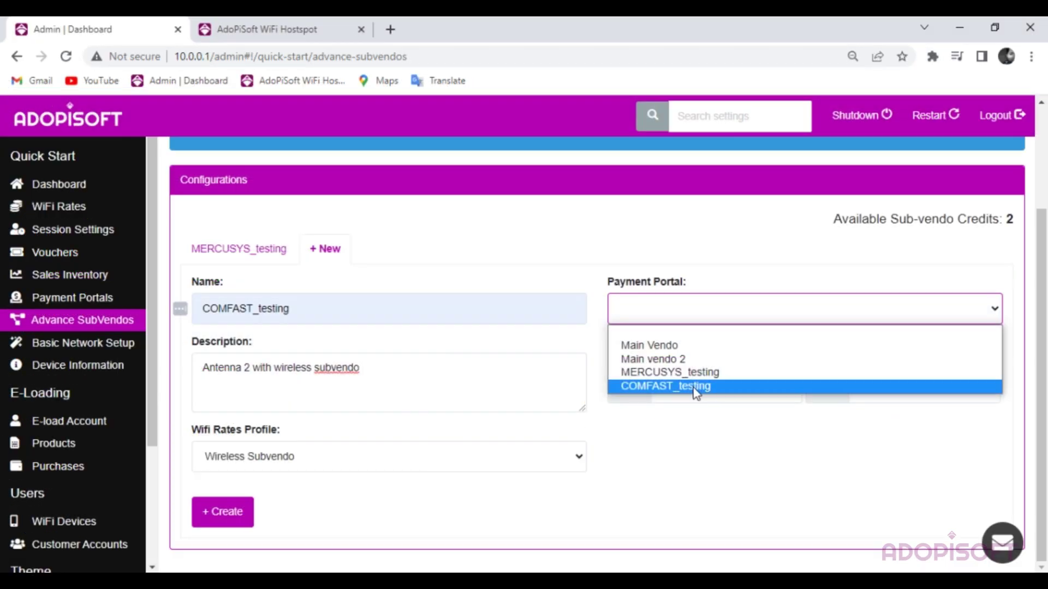
left_click(695, 386)
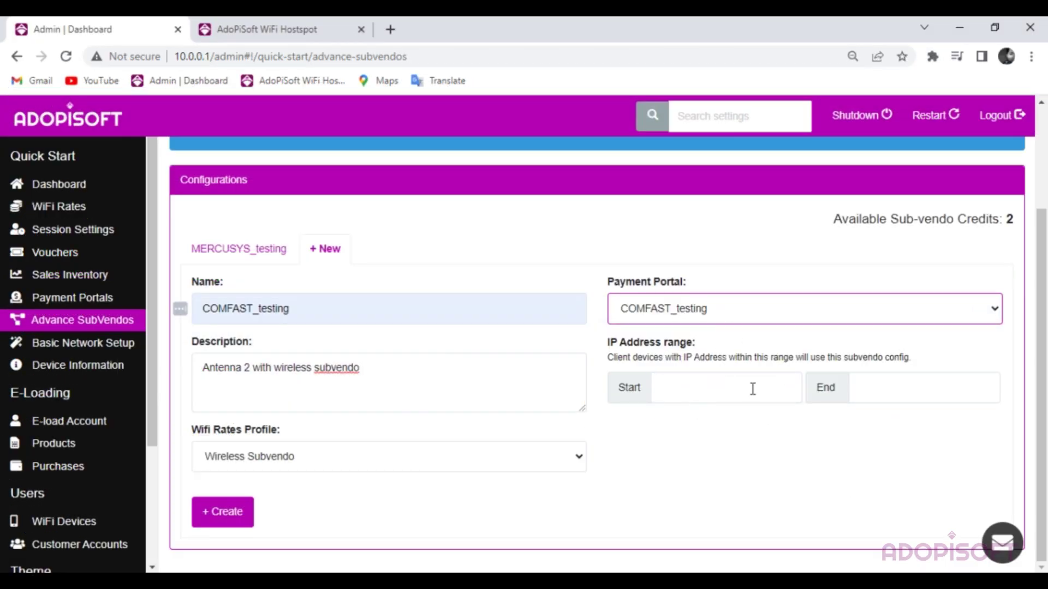
left_click(703, 395)
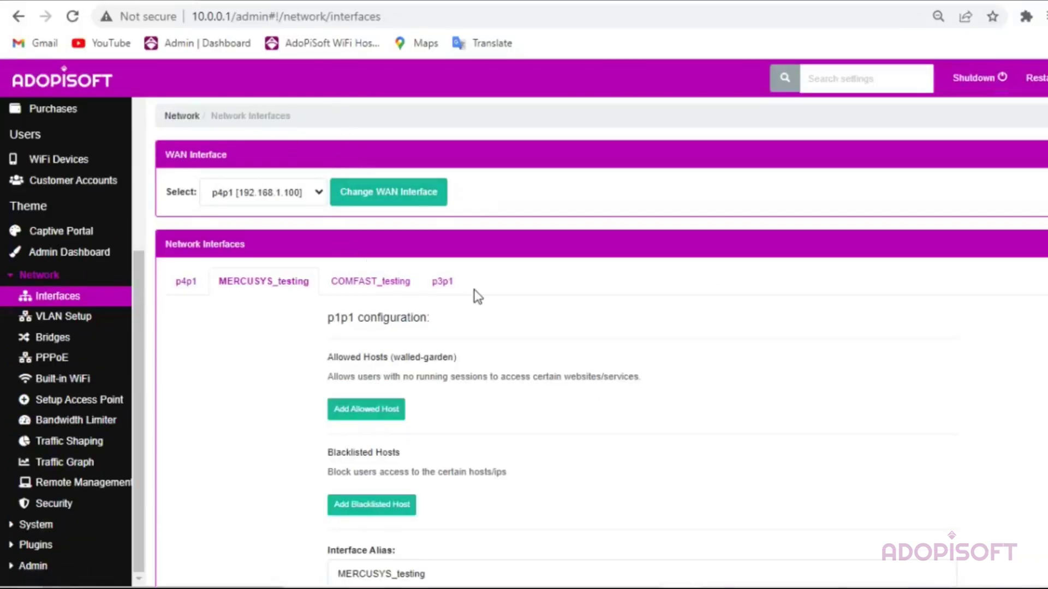
- Read the COMFAST_testing interface's DHCP pool, 30.0.0.10 to 30.0.15.254, under Network Interfaces
scroll(477, 296, "down", 2)
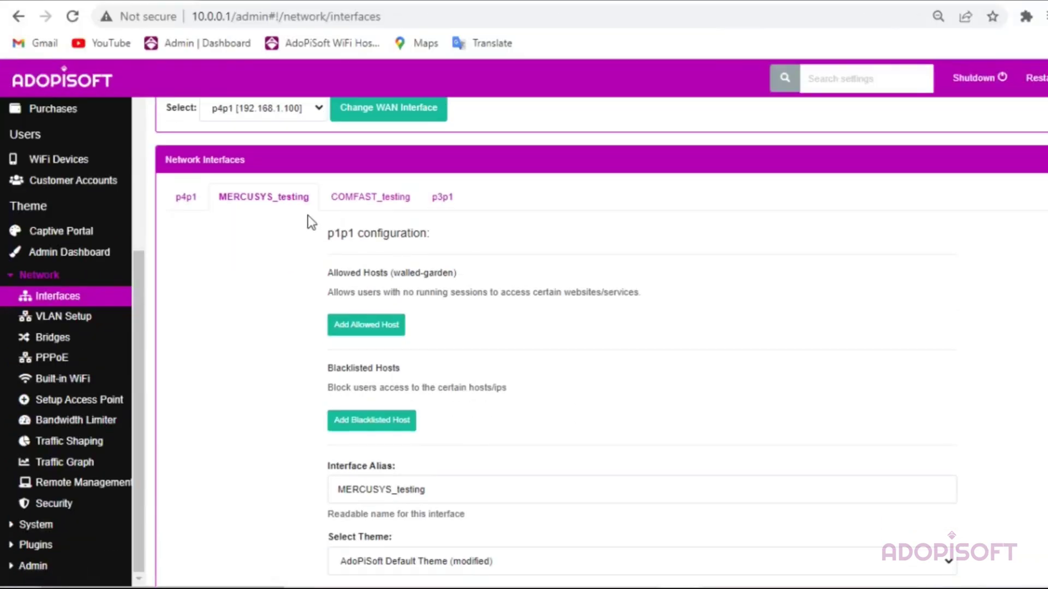
left_click(352, 205)
left_click(266, 202)
left_click(348, 207)
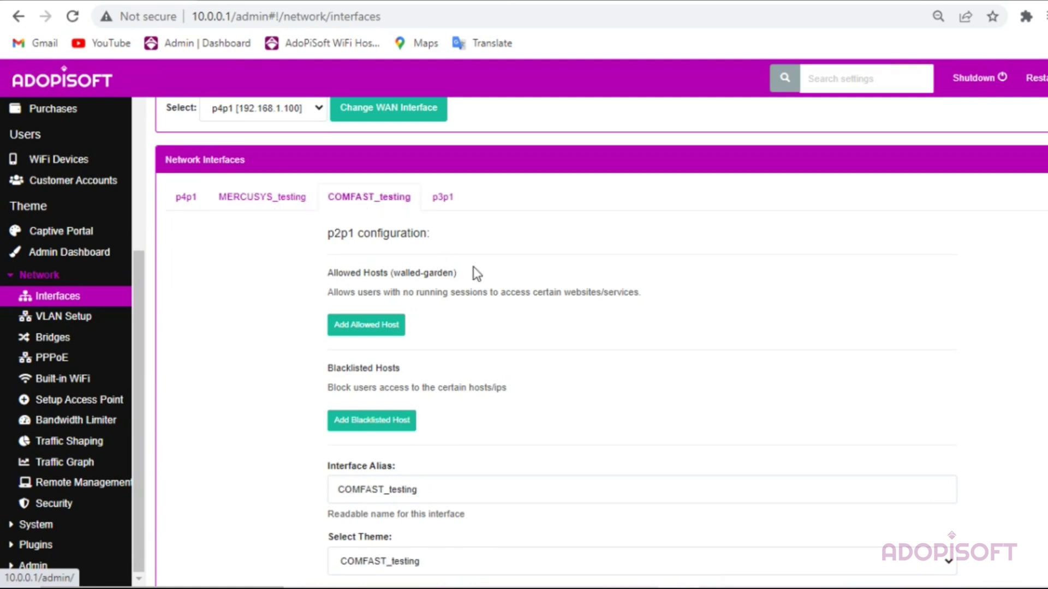
scroll(481, 273, "down", 5)
scroll(513, 349, "down", 6)
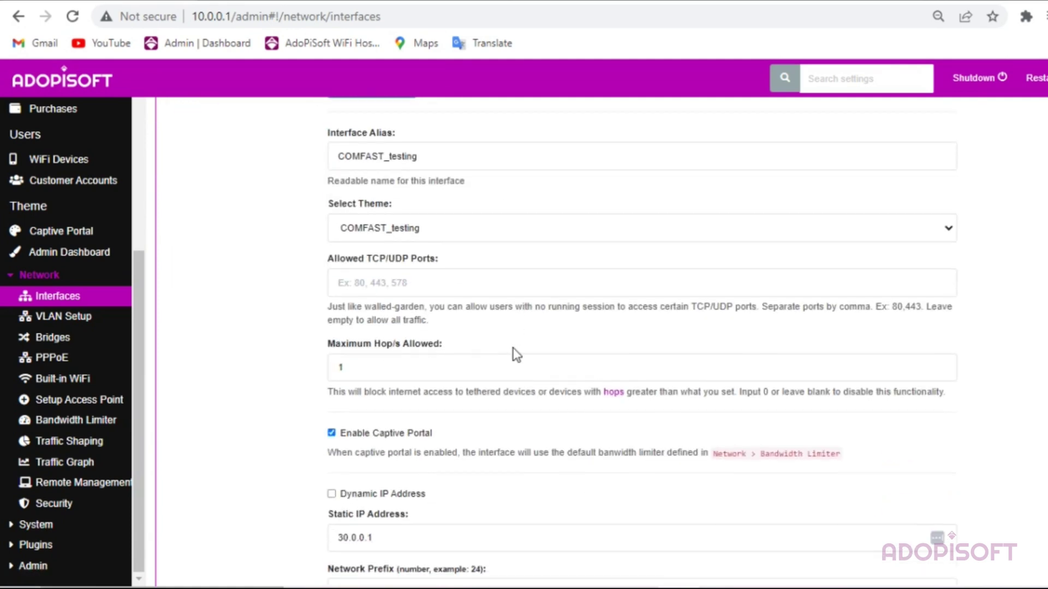
scroll(489, 342, "down", 1)
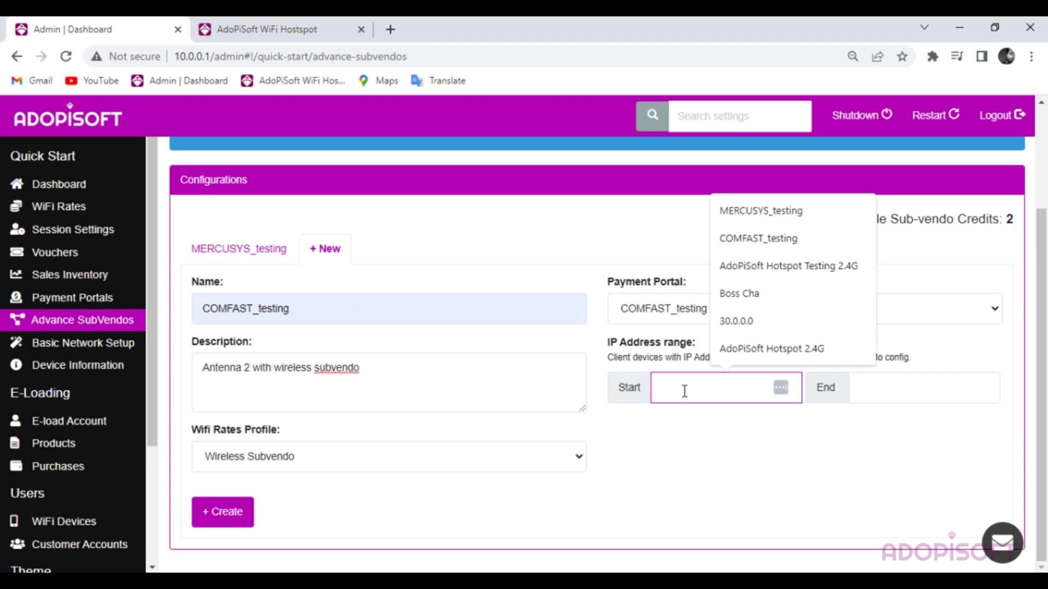
- Enter 30.0.0.10 as the IP range start and 30.0.15.254 as the end
type("30.0.0.0")
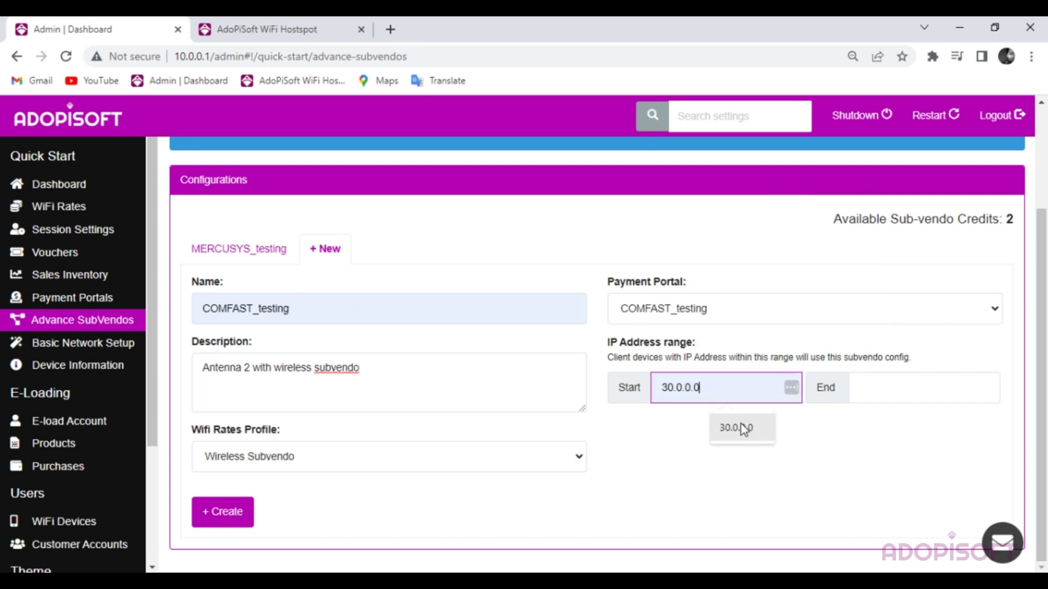
left_click(742, 428)
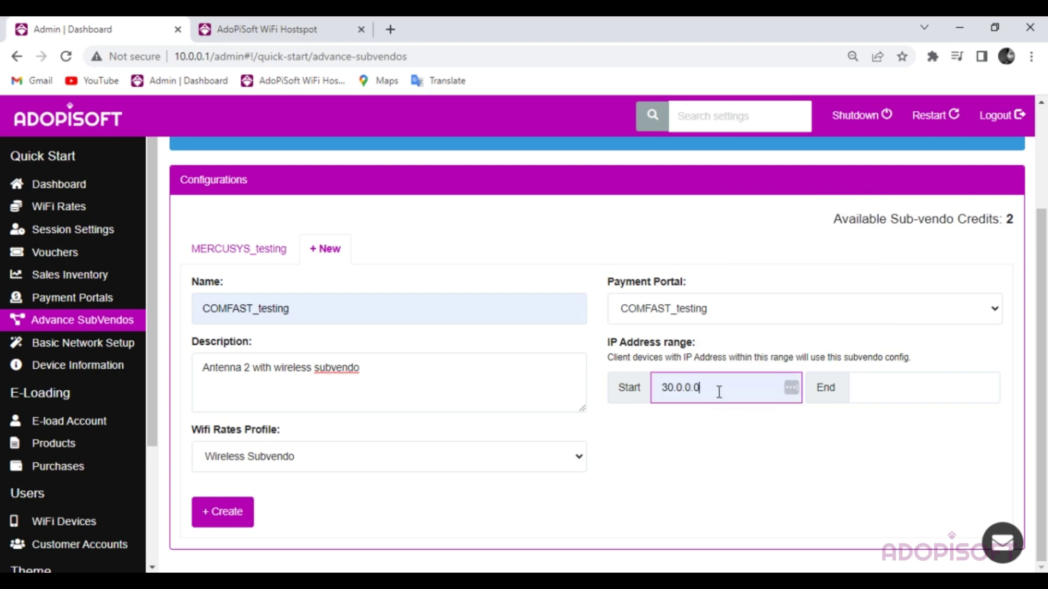
key("BackSpace")
type("10")
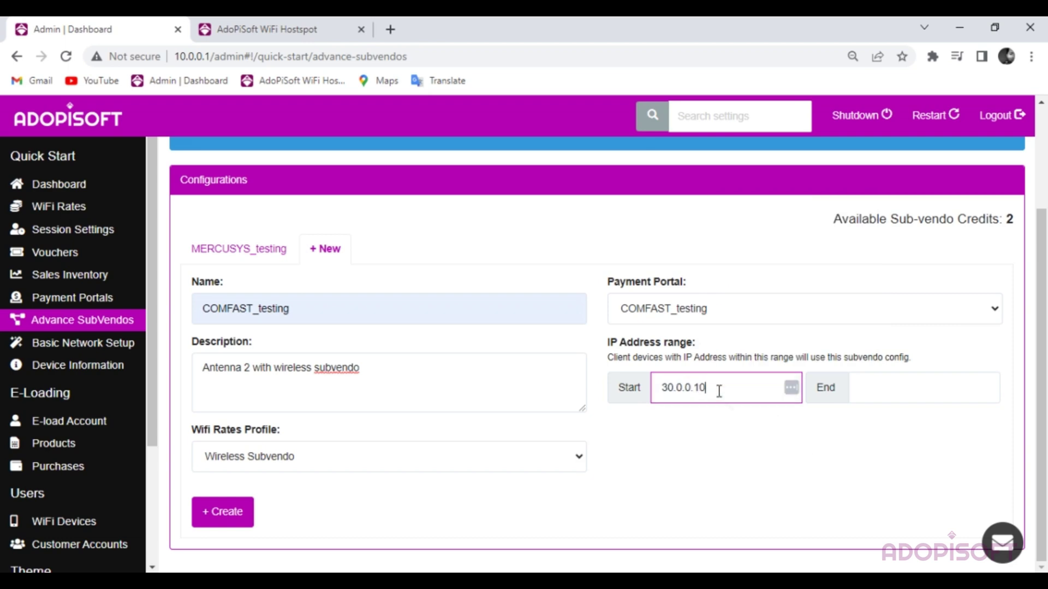
left_click(874, 395)
type("30.0.15.254")
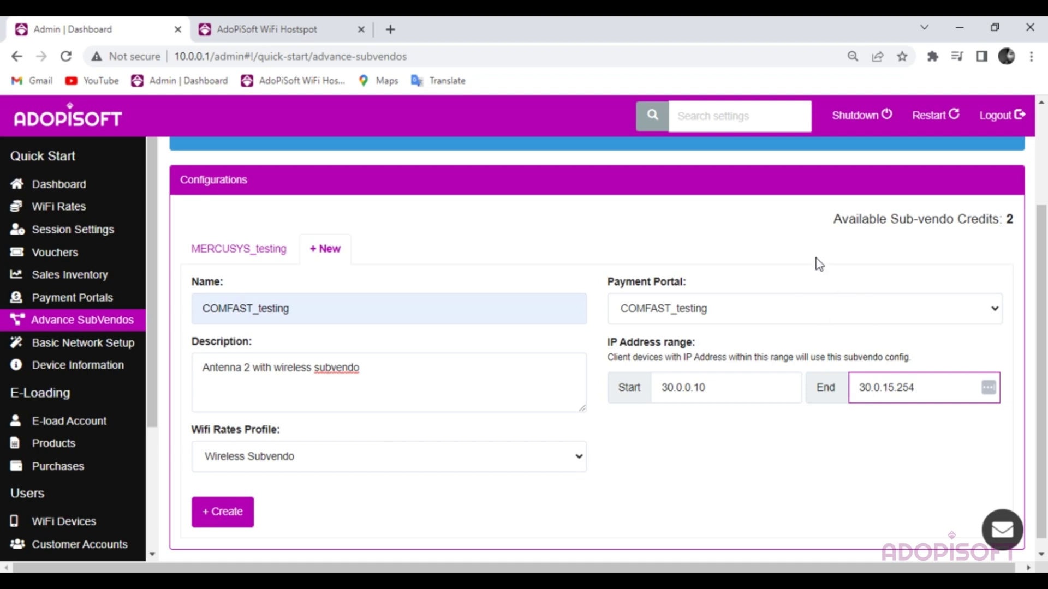
- Create the COMFAST_testing sub-vendo and review both the MERCUSYS_testing and COMFAST_testing configs
left_click(218, 513)
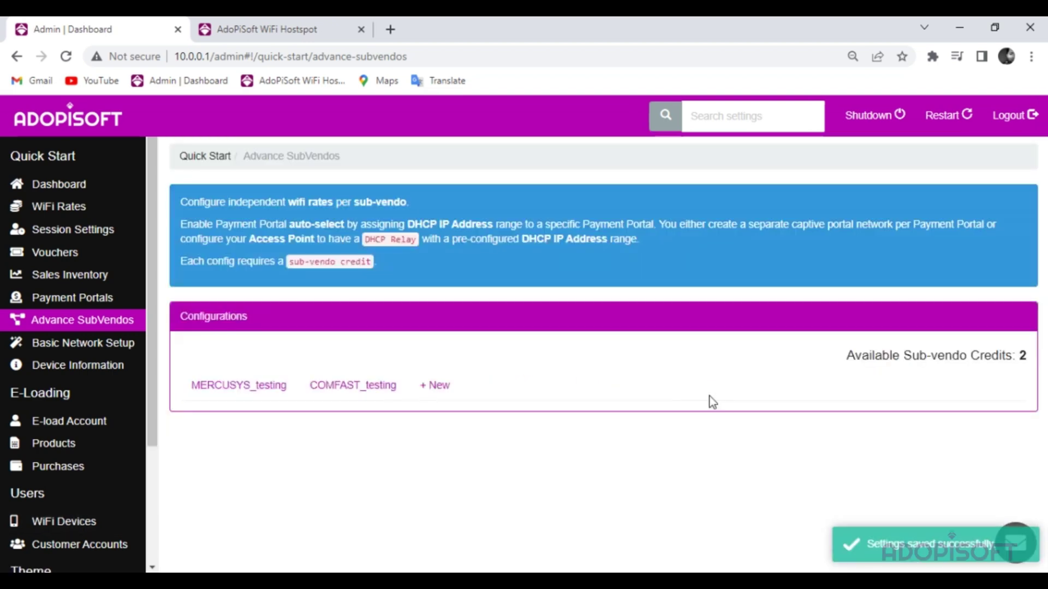
left_click(232, 395)
scroll(405, 410, "down", 3)
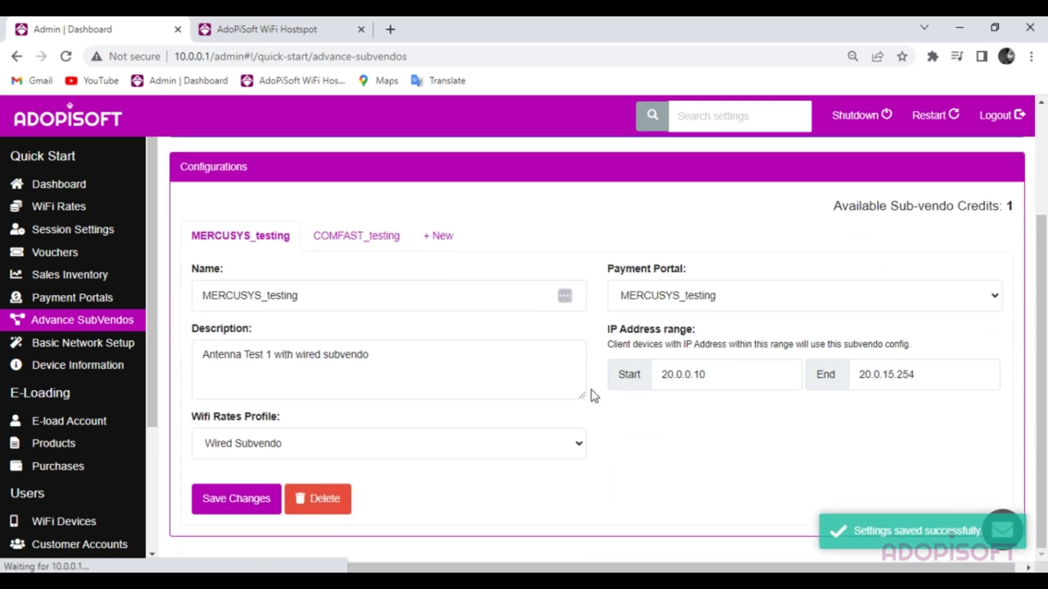
left_click(360, 238)
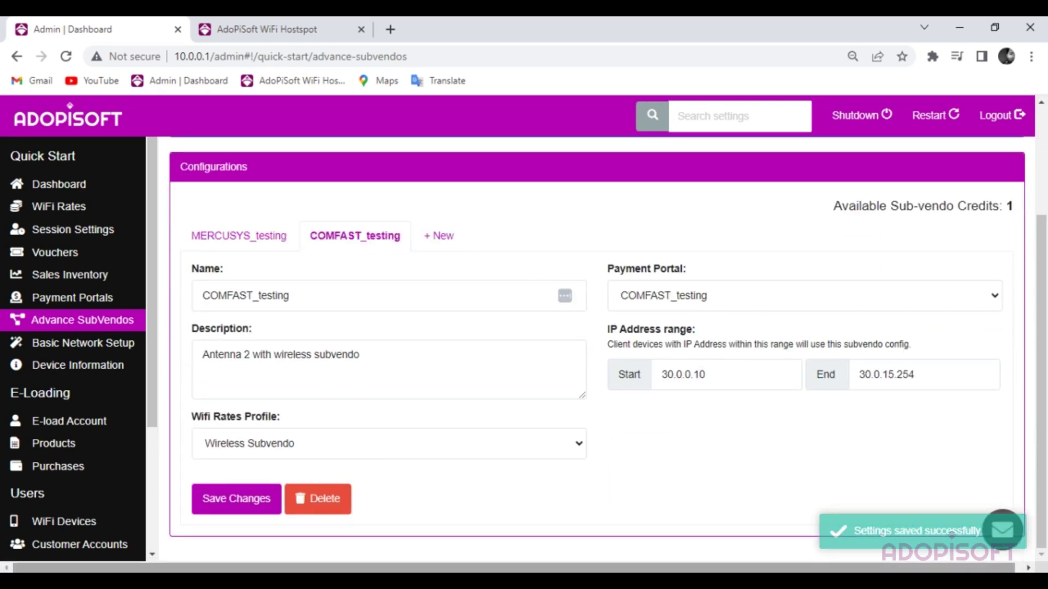
left_click(833, 571)
left_click(830, 541)
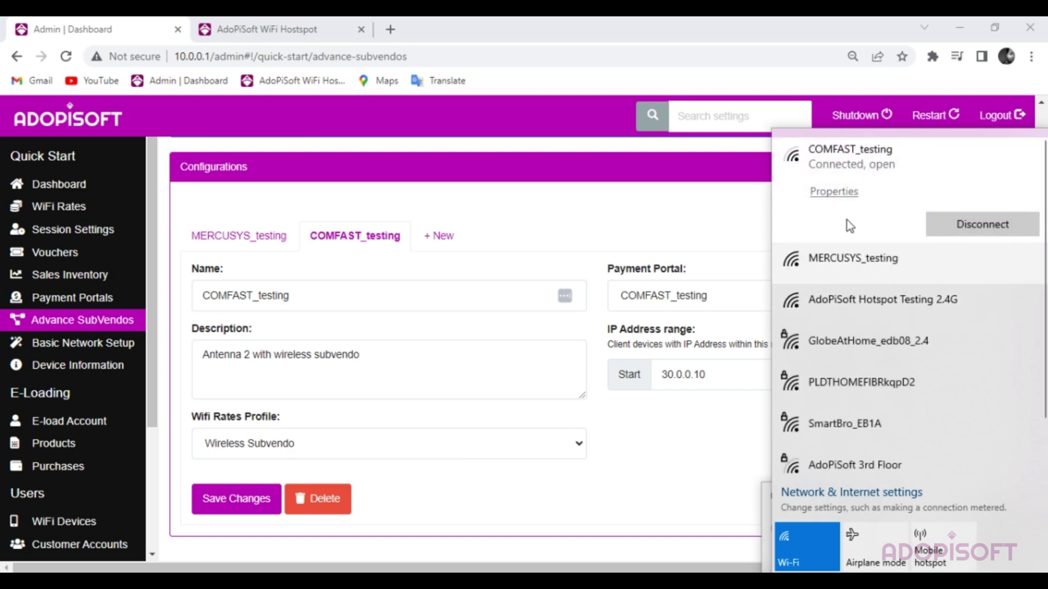
- Connect to the MERCUSYS_testing Wi-Fi network and dismiss the portal's 20 PESOS announcement
left_click(869, 269)
left_click(973, 303)
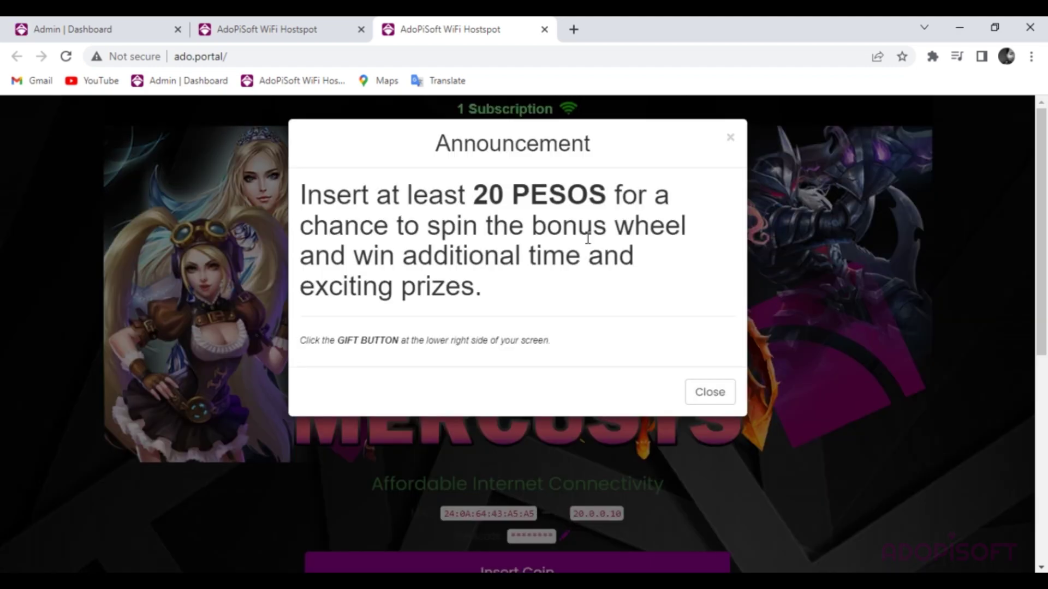
left_click(723, 396)
scroll(479, 278, "down", 7)
scroll(358, 260, "up", 5)
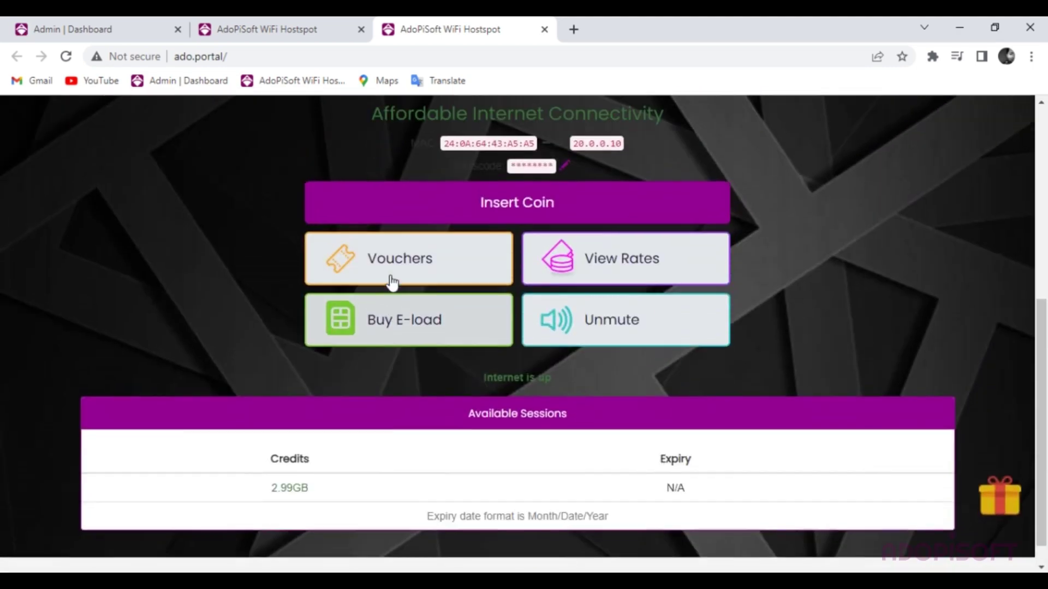
key("ctrl+1")
scroll(575, 283, "down", 3)
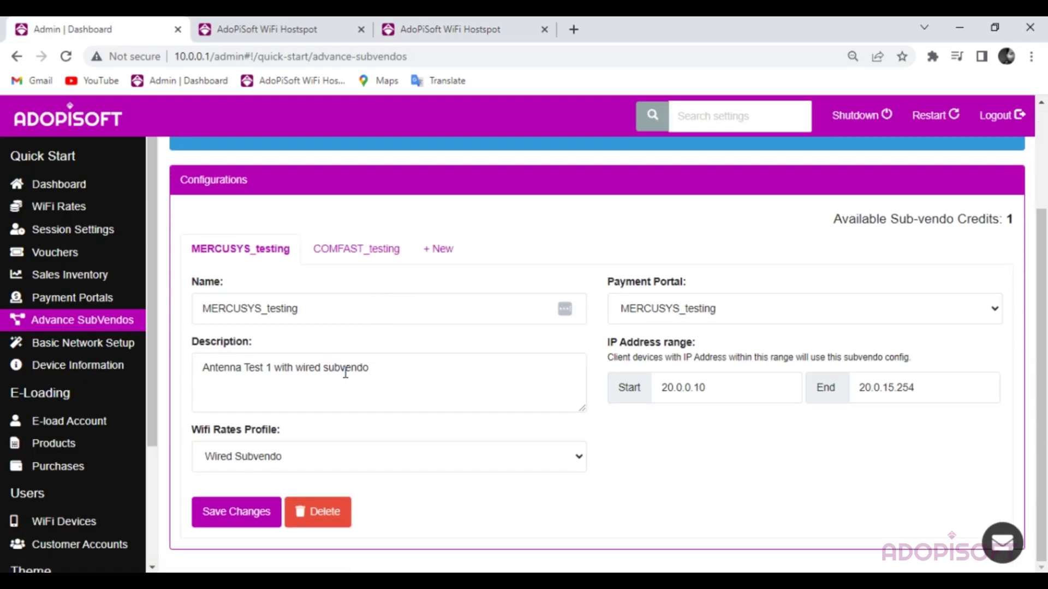
- On the MERCUSYS portal, start then cancel a coin payment and view its WiFi rates
left_click(449, 29)
left_click(511, 342)
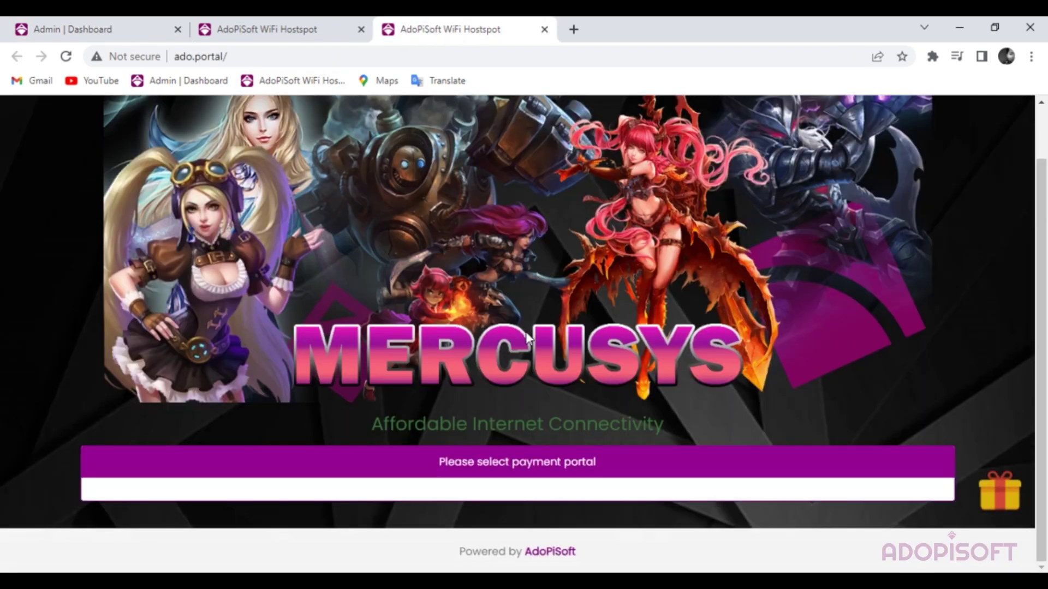
left_click(624, 338)
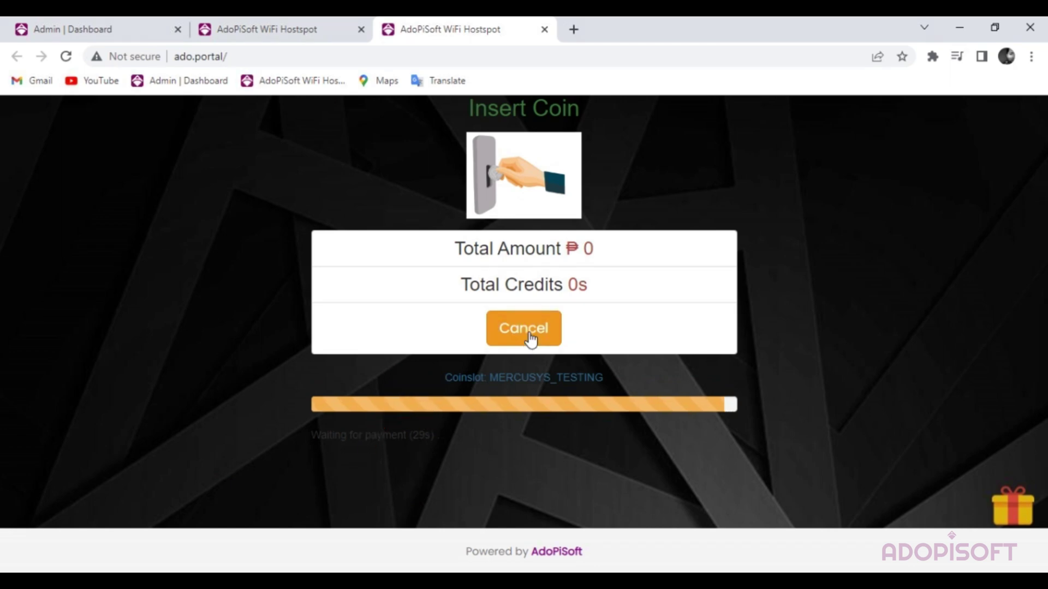
left_click(531, 342)
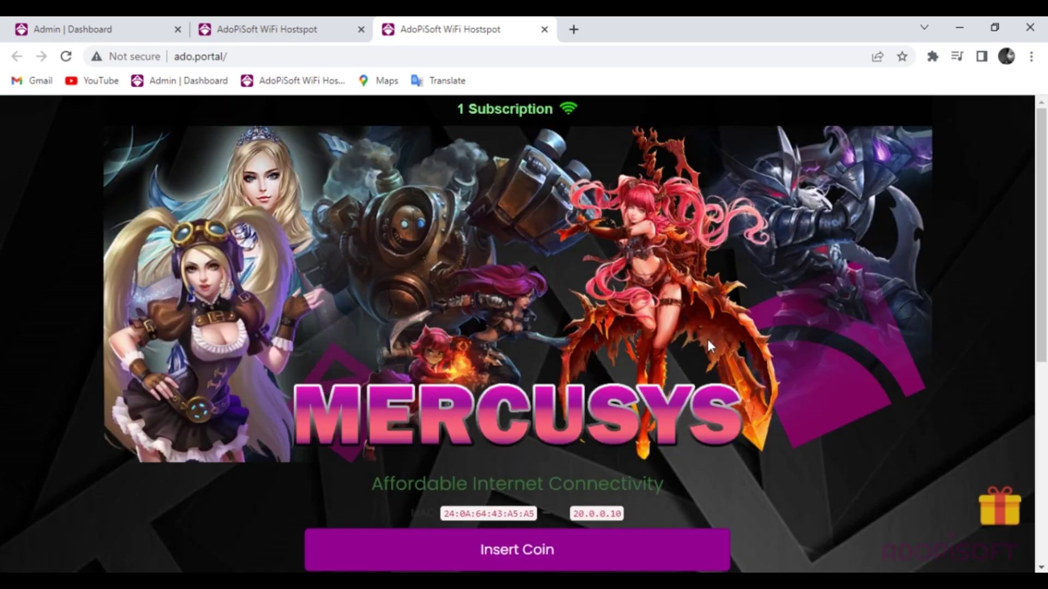
scroll(584, 323, "down", 5)
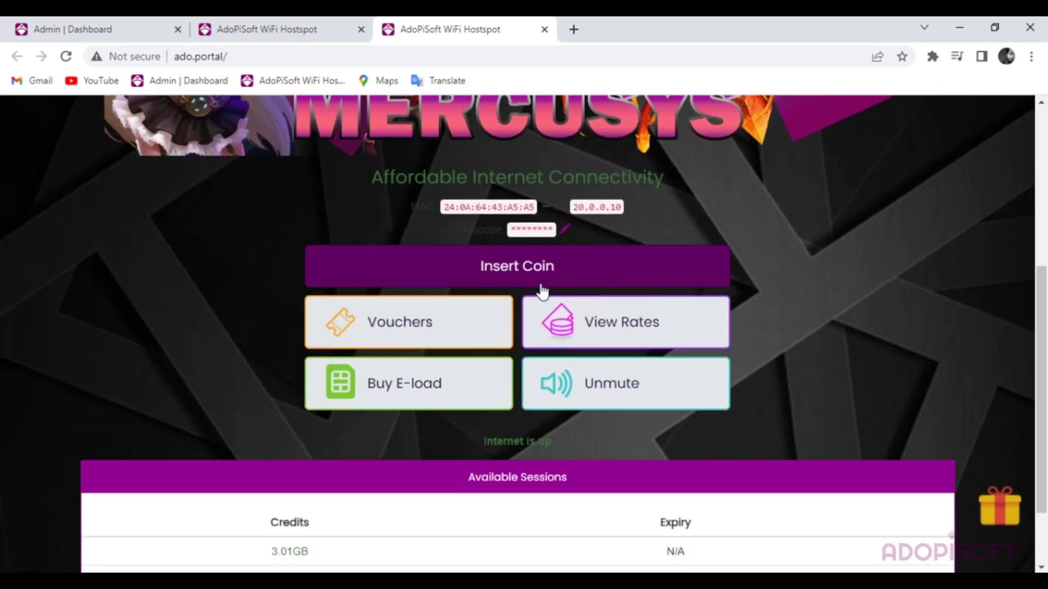
left_click(606, 330)
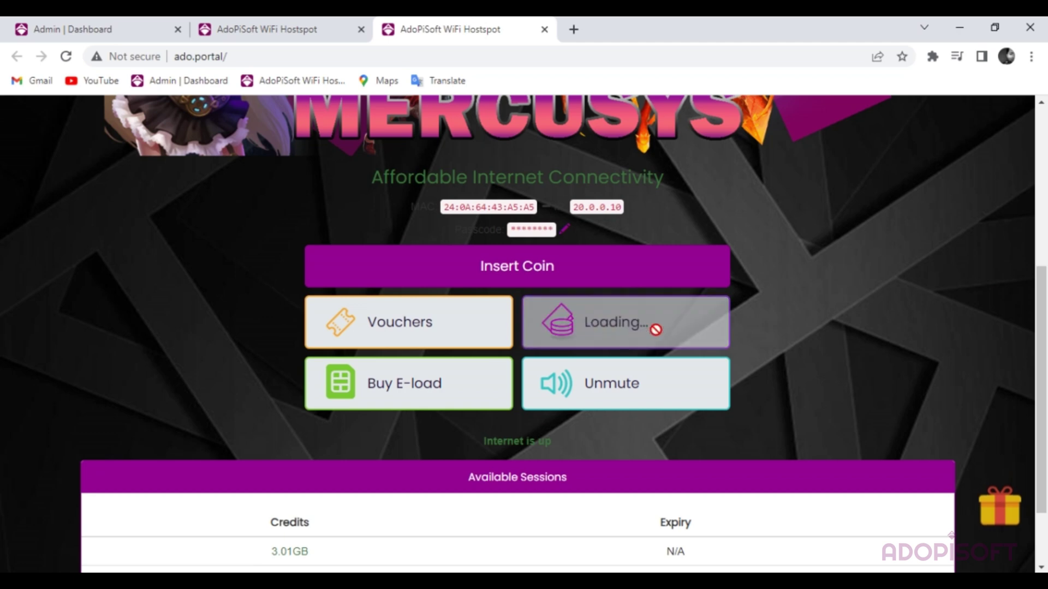
scroll(575, 326, "down", 4)
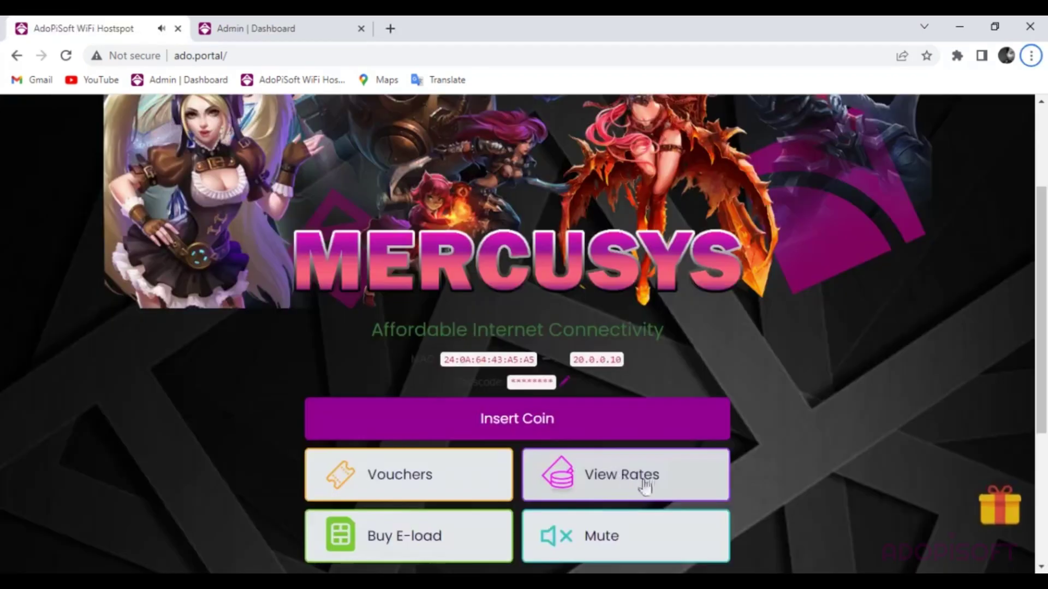
- Join the COMFAST_testing Wi-Fi network and reload the portal to show the Comfast page at IP 30.0.0.10
left_click(823, 581)
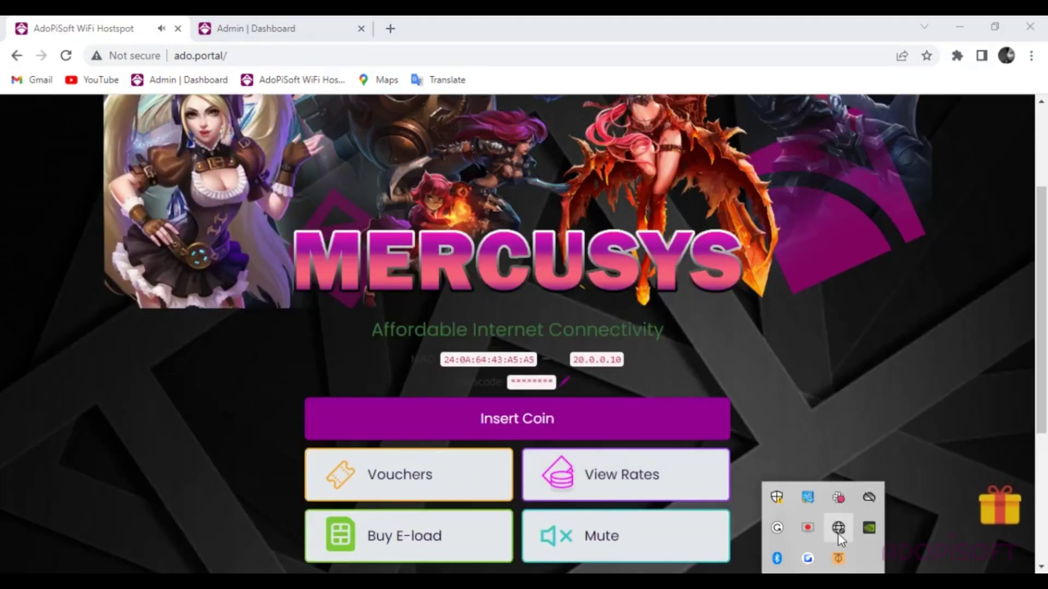
left_click(837, 533)
left_click(807, 546)
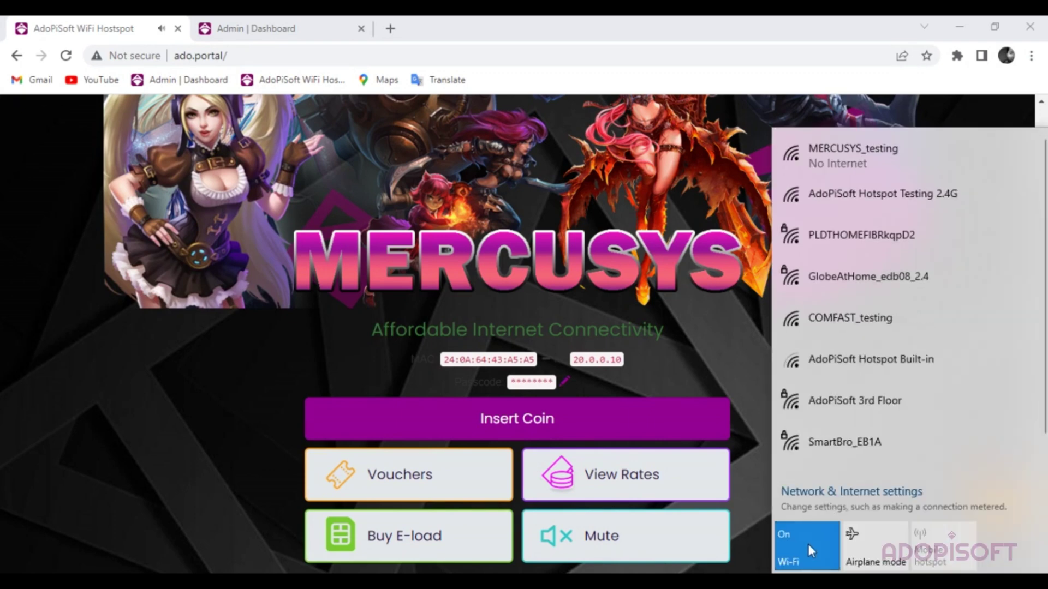
left_click(870, 319)
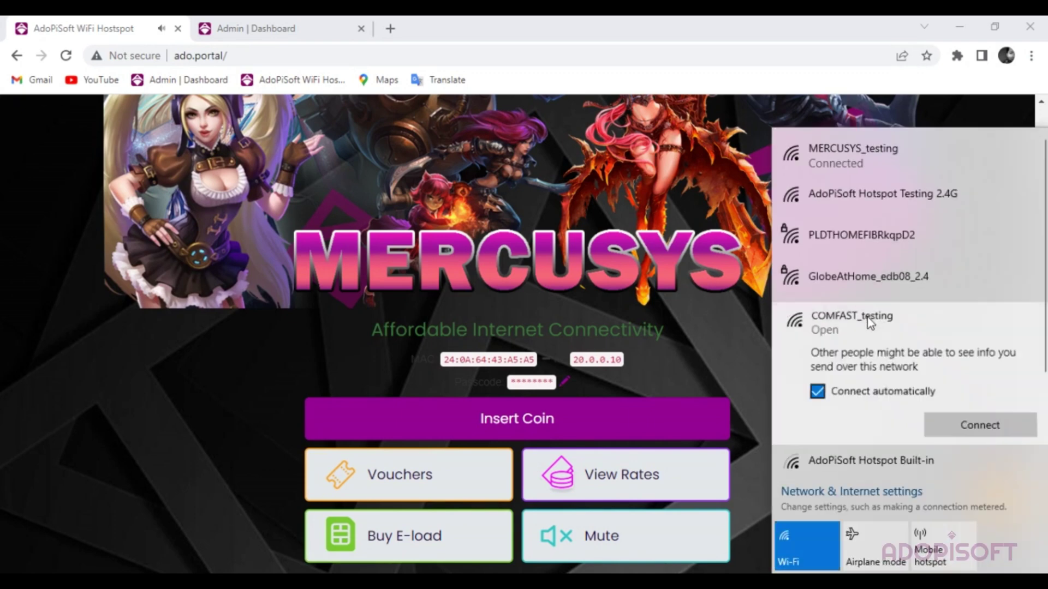
left_click(1006, 430)
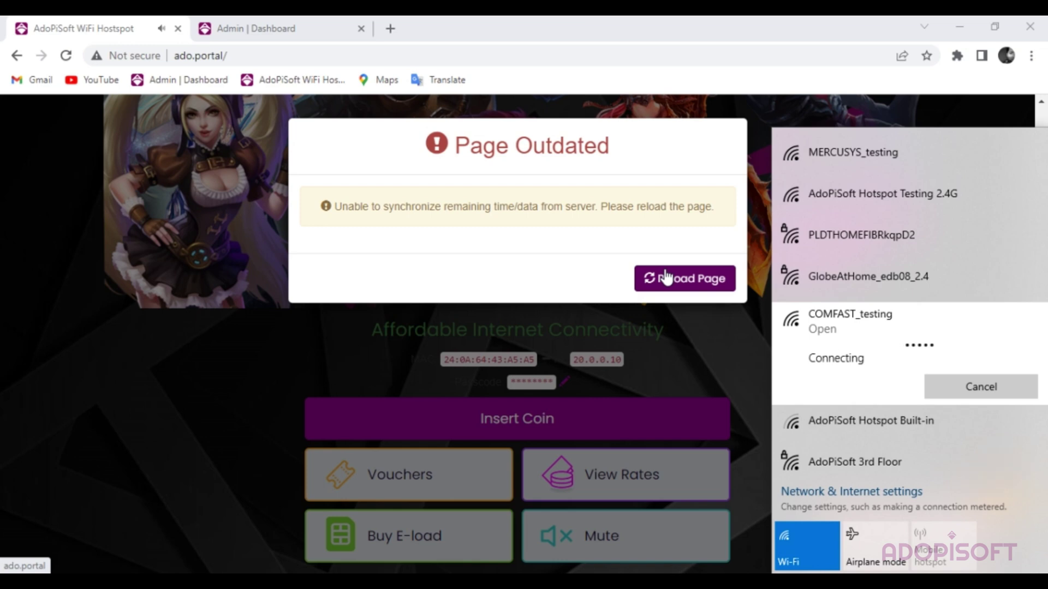
left_click(667, 277)
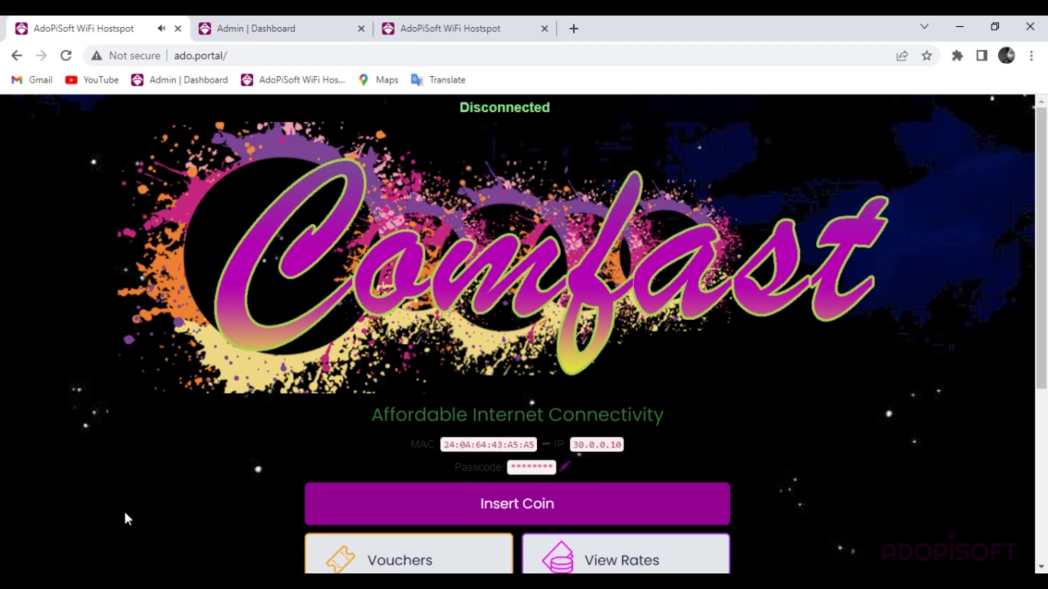
- Start an Insert Coin payment on the Comfast portal, then cancel it
scroll(528, 283, "down", 4)
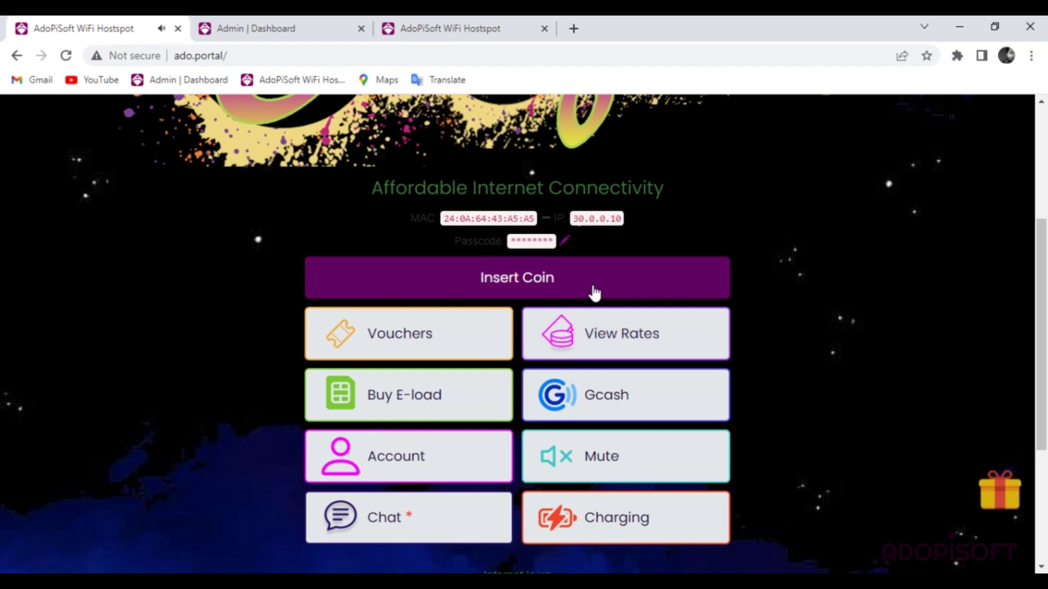
left_click(595, 292)
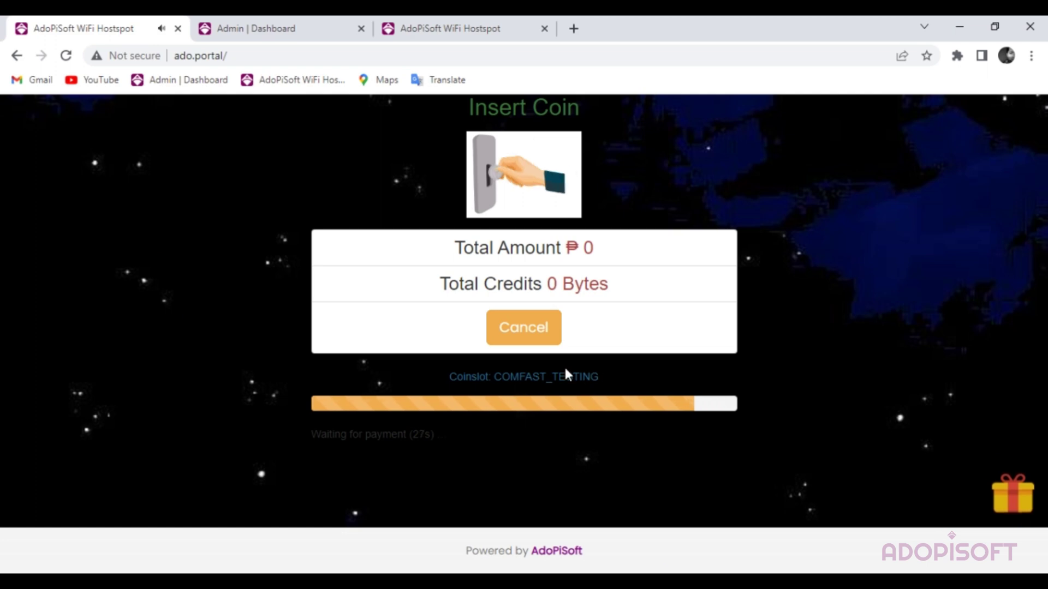
left_click(549, 337)
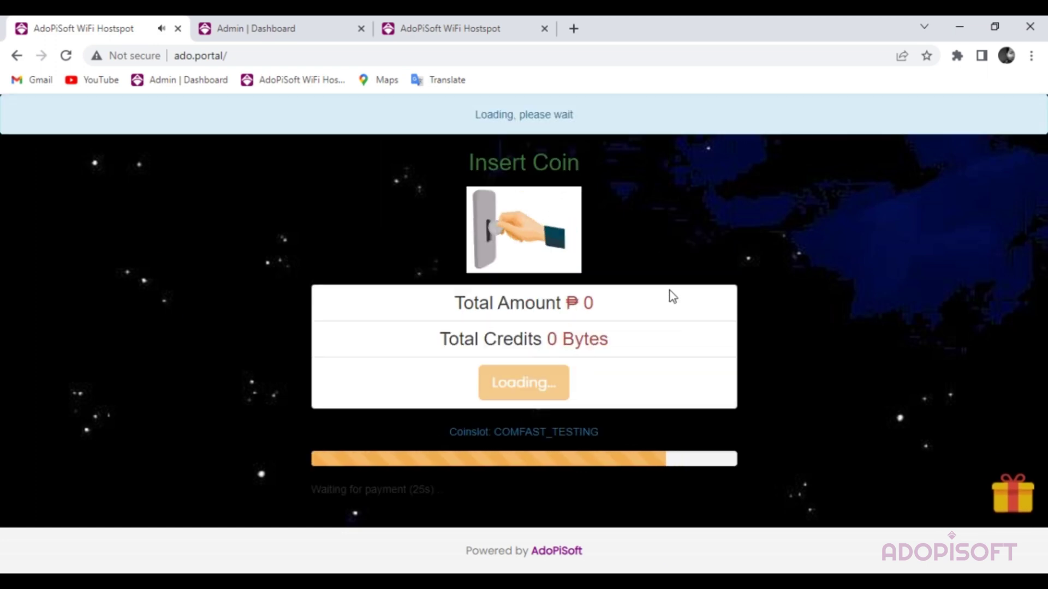
- Review the Comfast portal's WiFi rates table, then close the portal tab
scroll(577, 285, "down", 4)
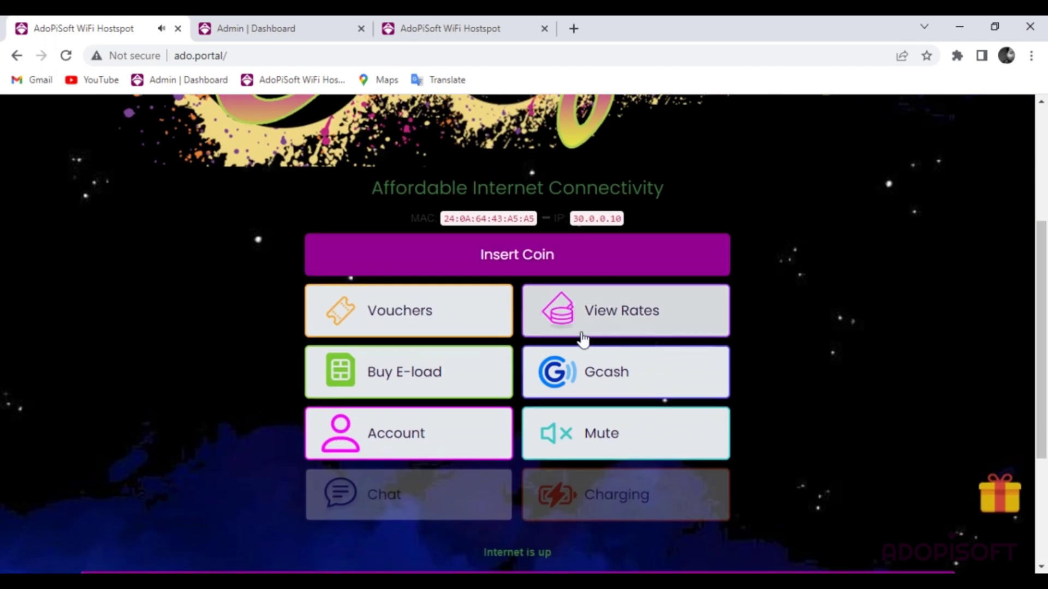
left_click(609, 337)
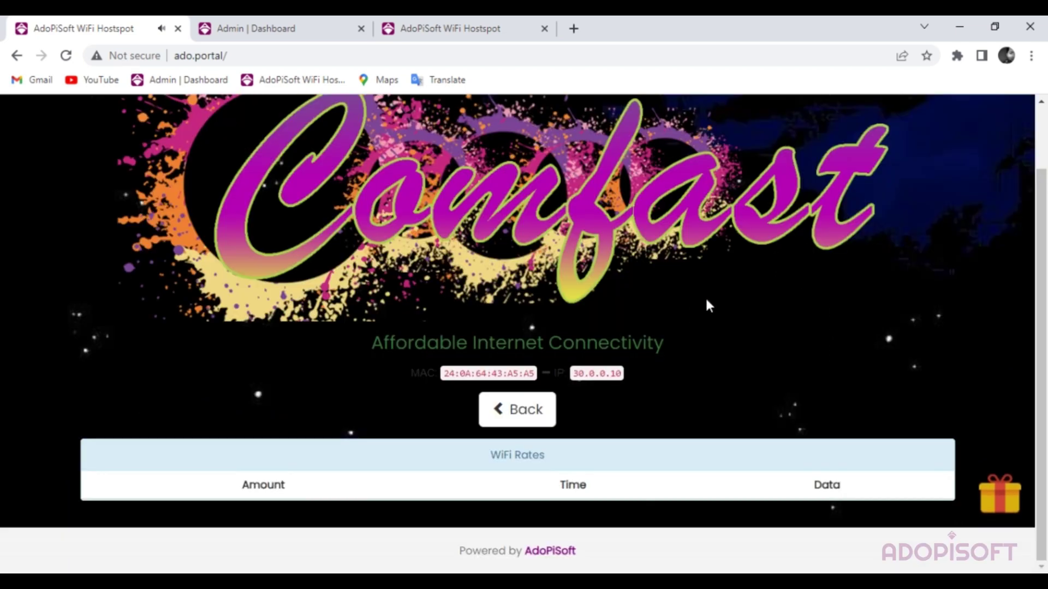
scroll(686, 304, "down", 4)
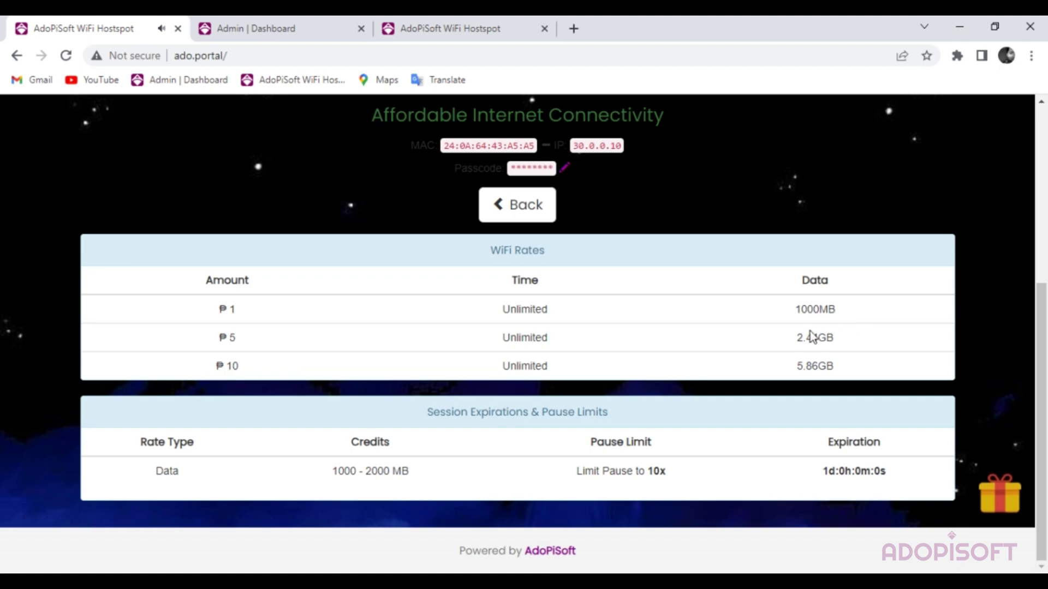
key("ctrl+w")
scroll(77, 303, "down", 3)
- Delete the MERCUSYS_testing sub-vendo config on Advance SubVendos, leaving only COMFAST_testing, which is then shown
left_click(16, 248)
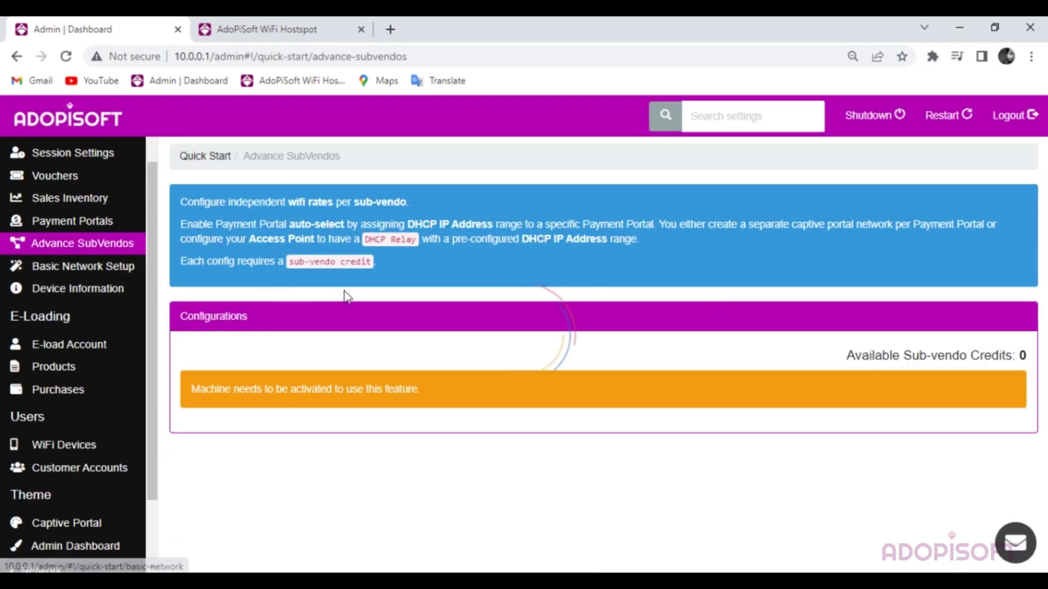
scroll(284, 295, "down", 1)
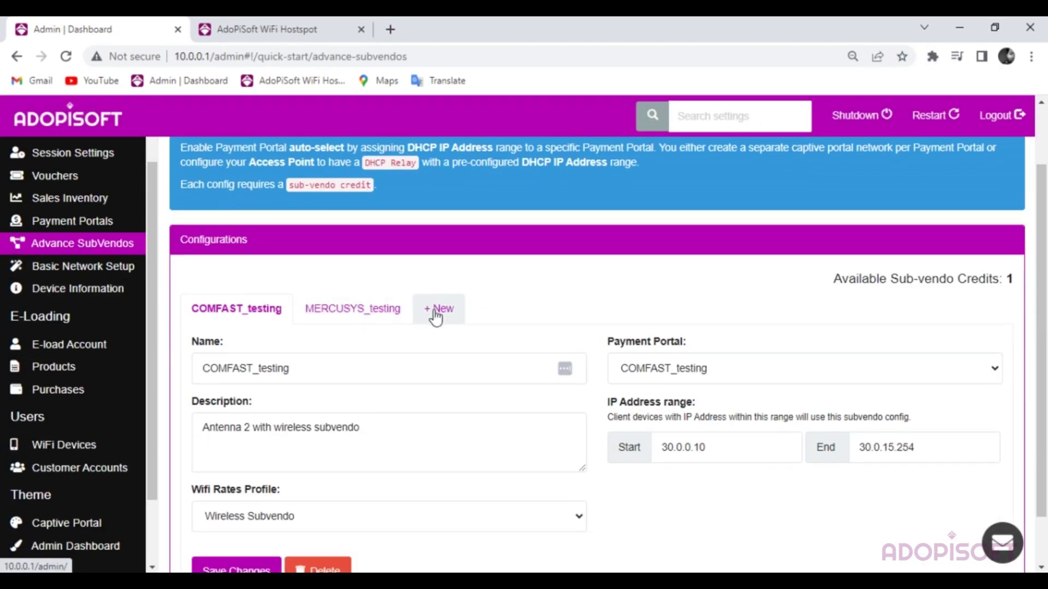
scroll(435, 327, "up", 1)
scroll(427, 334, "down", 1)
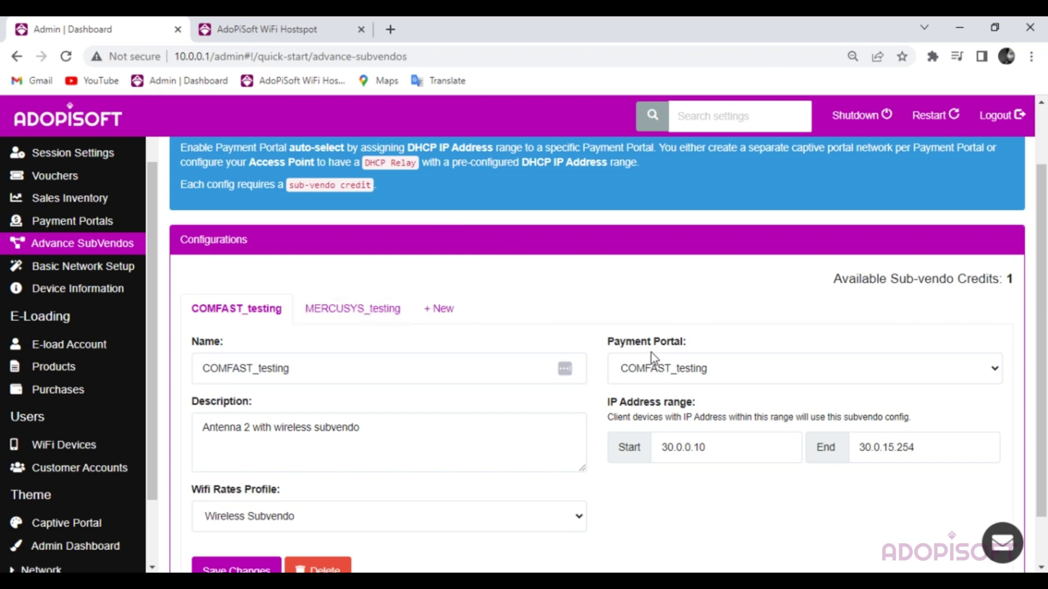
left_click(352, 309)
scroll(334, 462, "down", 1)
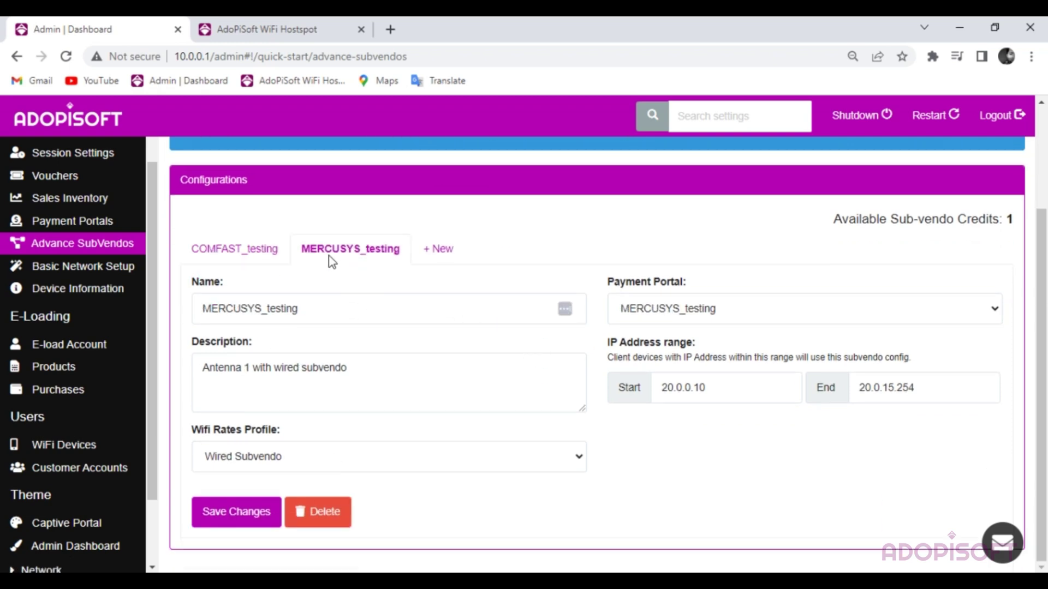
left_click(334, 521)
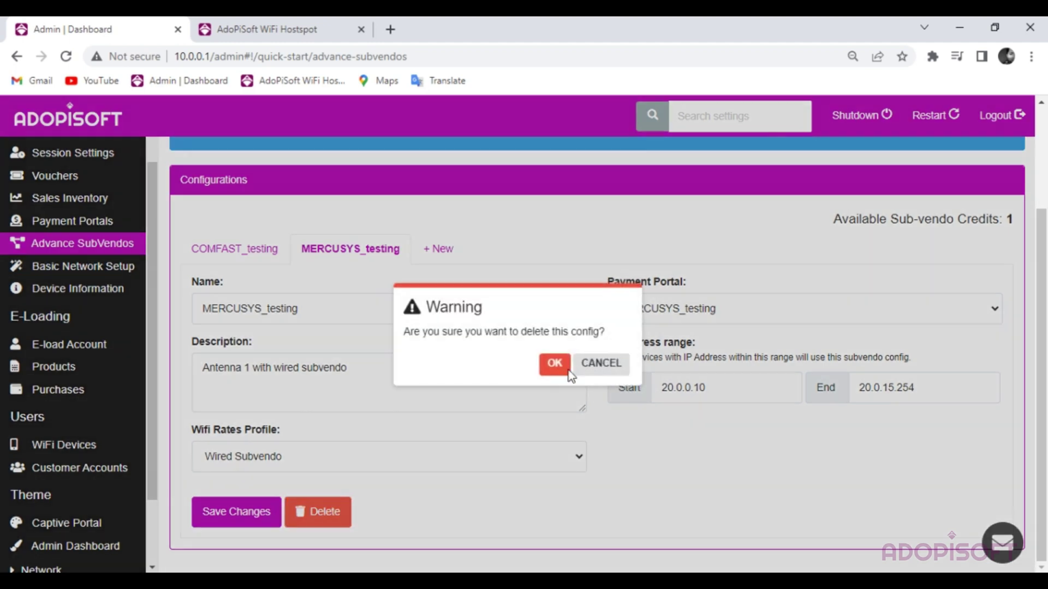
left_click(562, 365)
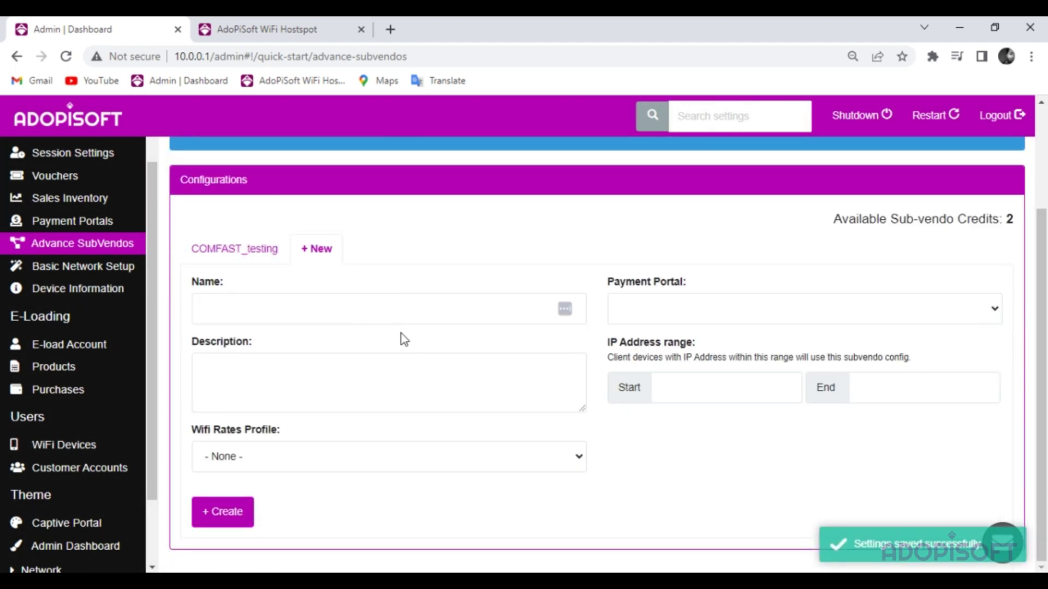
left_click(227, 243)
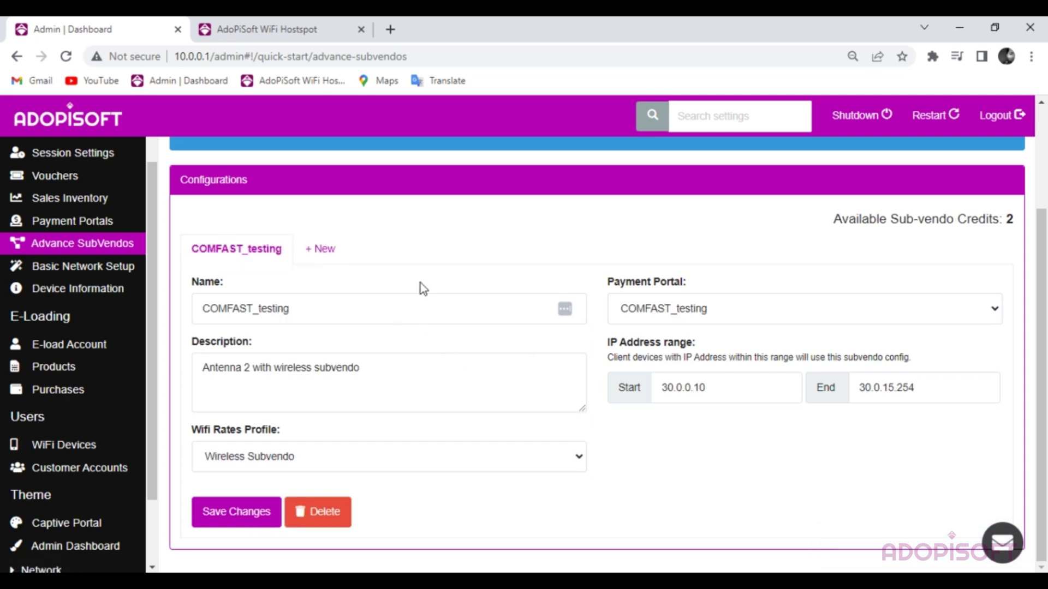
- Confirm MERCUSYS_testing is connected, reload the hotspot portal from its bookmark, and dismiss the announcement
left_click(821, 582)
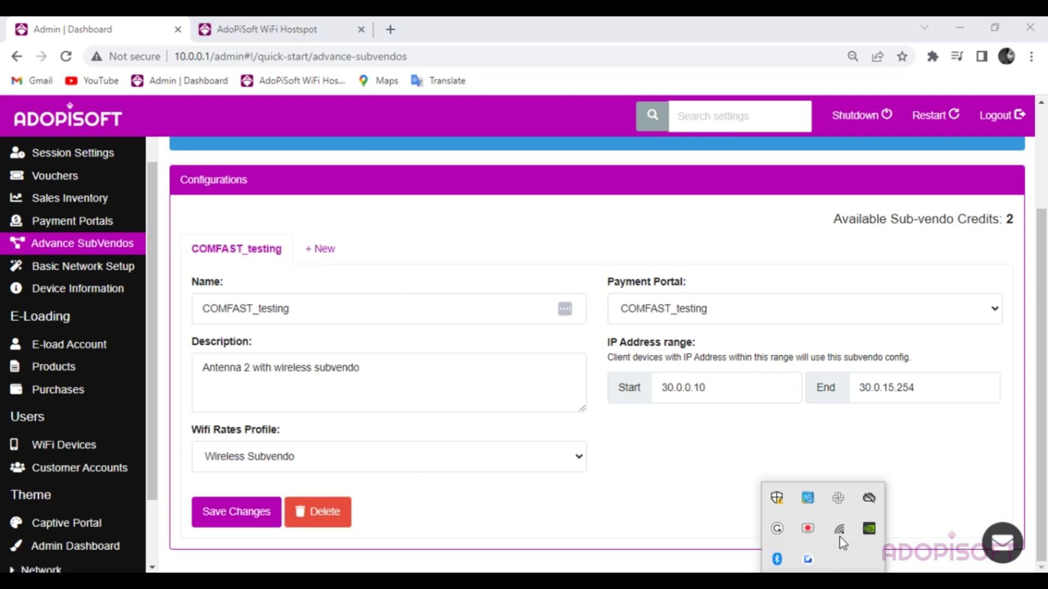
left_click(840, 529)
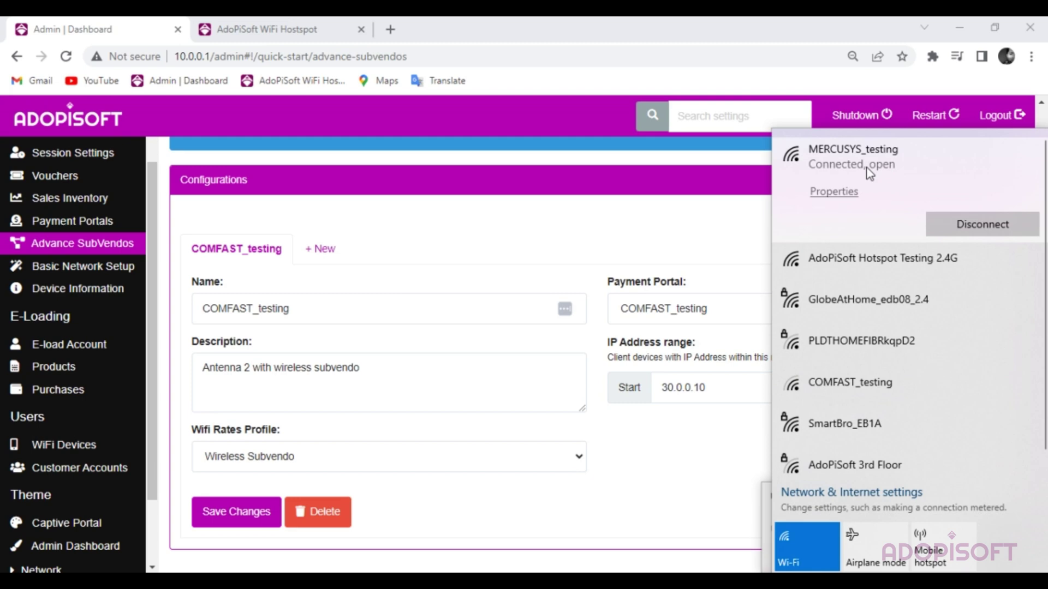
left_click(333, 29)
left_click(302, 57)
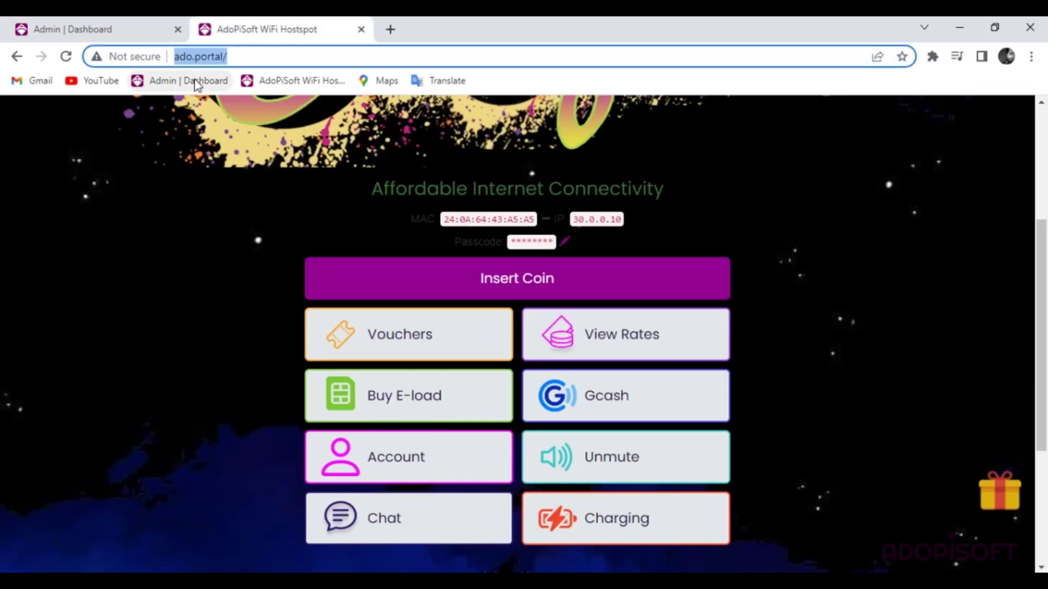
left_click(299, 81)
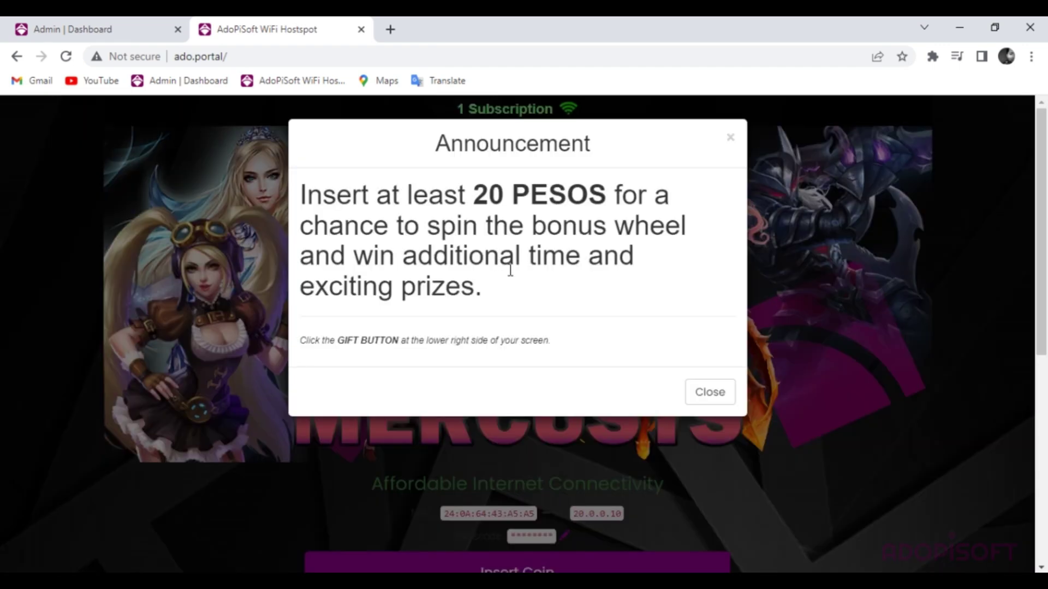
left_click(708, 385)
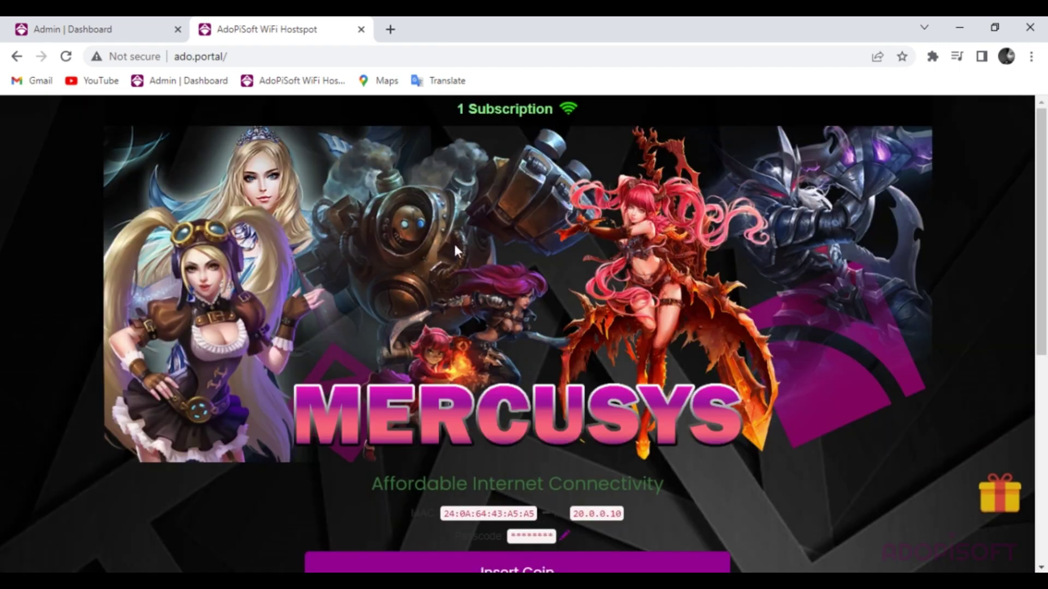
scroll(545, 251, "down", 5)
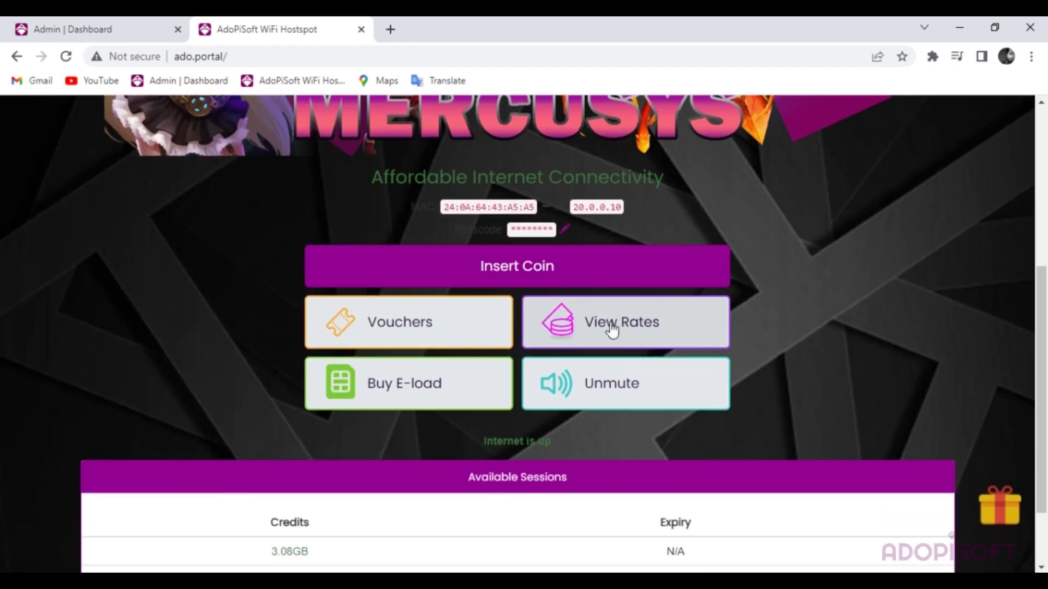
- Compare the Mercusys portal's WiFi rates with Main Vendo's rates
left_click(580, 322)
scroll(492, 402, "down", 3)
scroll(557, 229, "down", 2)
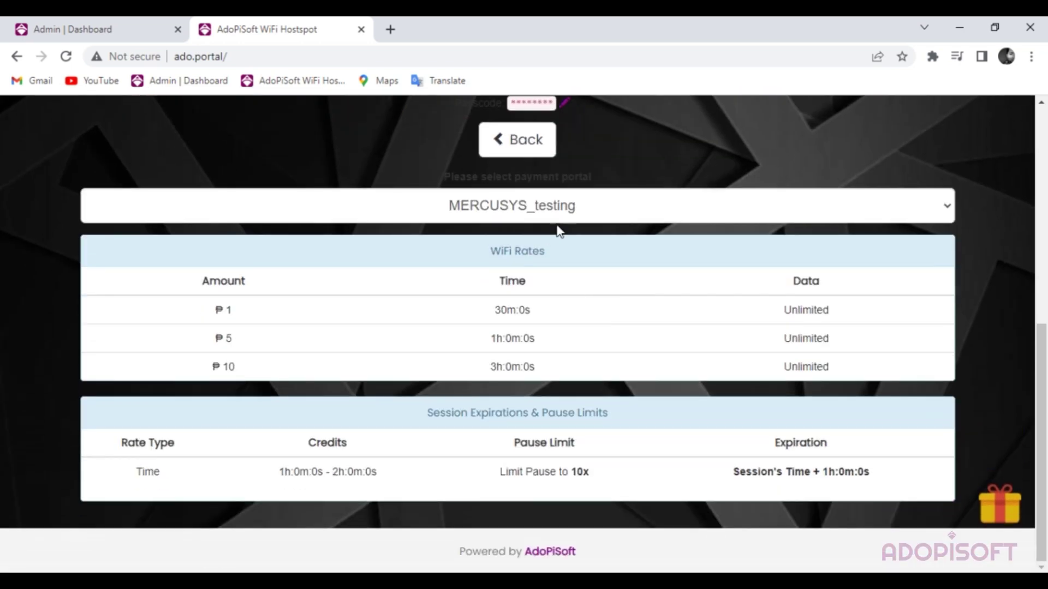
left_click(585, 214)
left_click(561, 246)
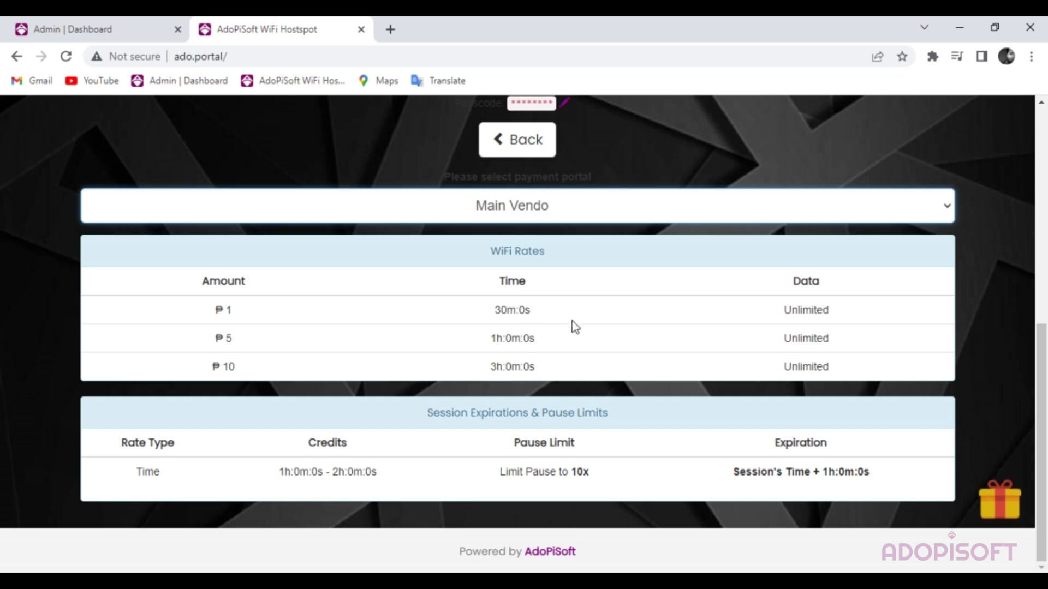
left_click(508, 155)
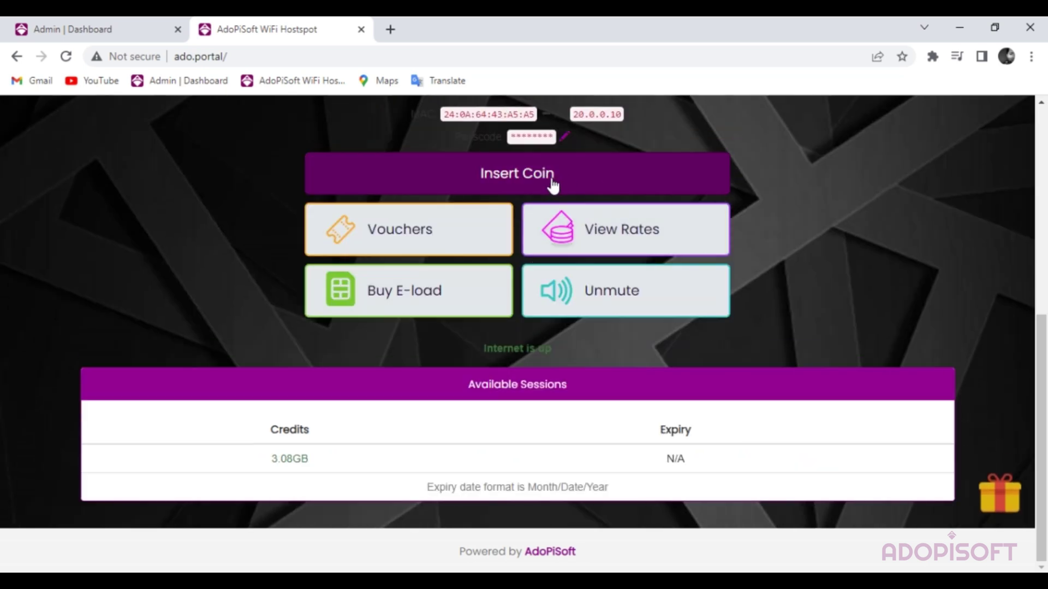
- Try a coin payment via MERCUSYS_testing, then reopen Insert Coin to show all payment portal choices
left_click(552, 180)
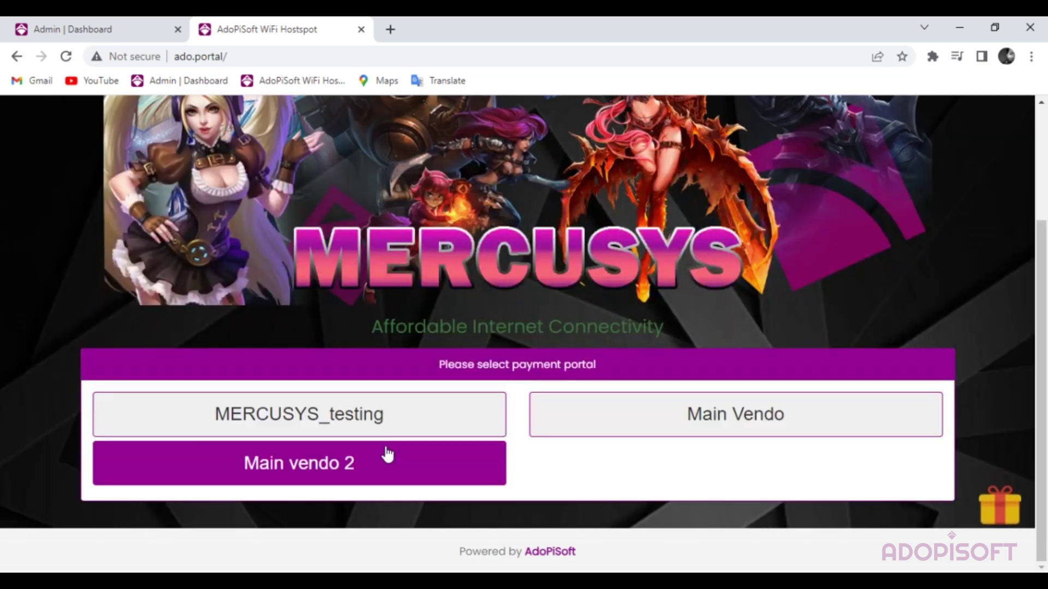
left_click(383, 430)
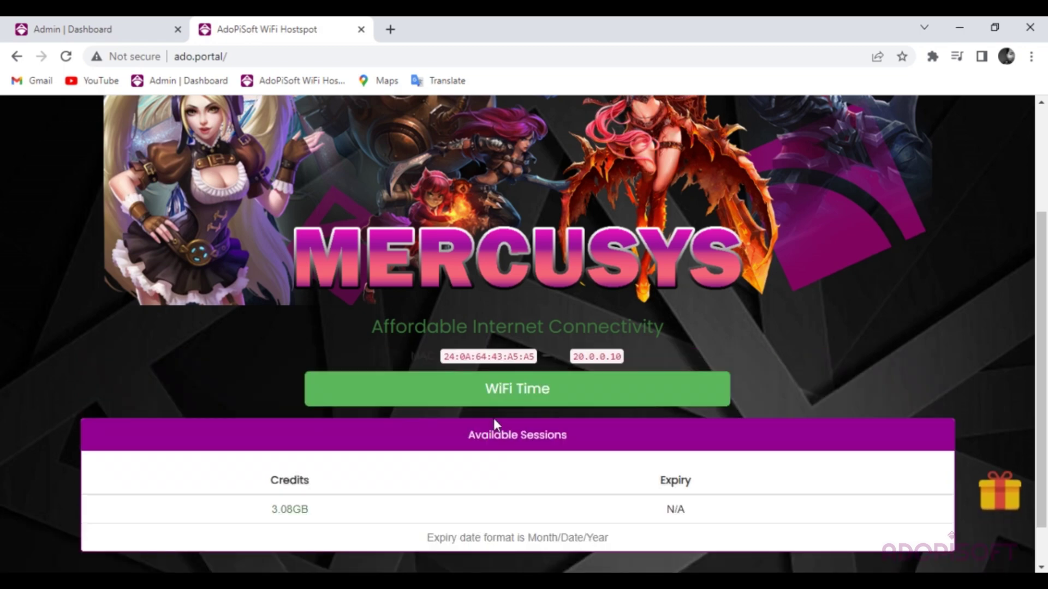
scroll(545, 358, "down", 1)
scroll(303, 347, "up", 2)
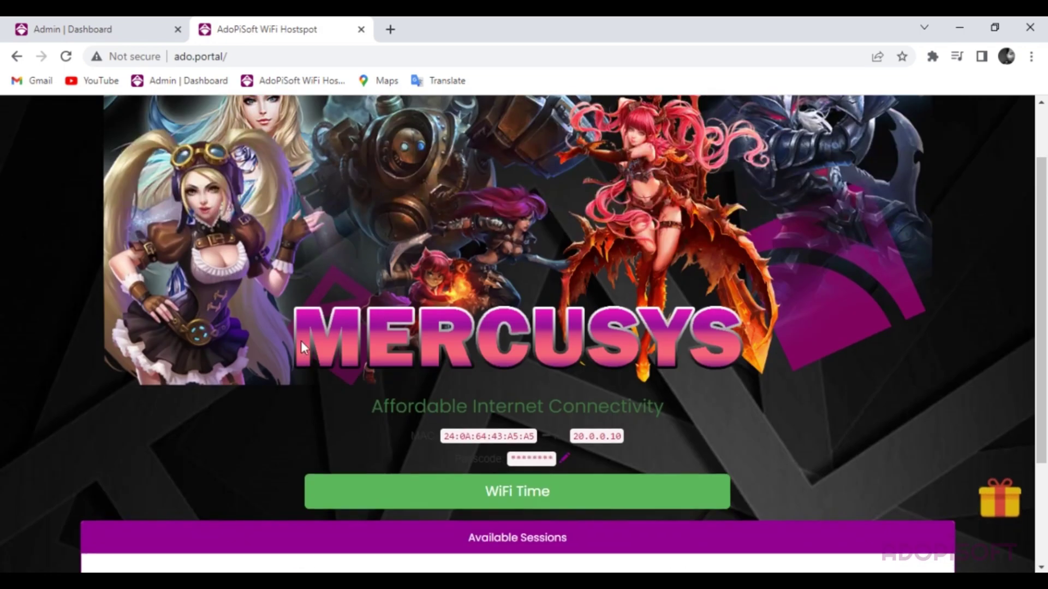
scroll(381, 316, "down", 3)
left_click(16, 57)
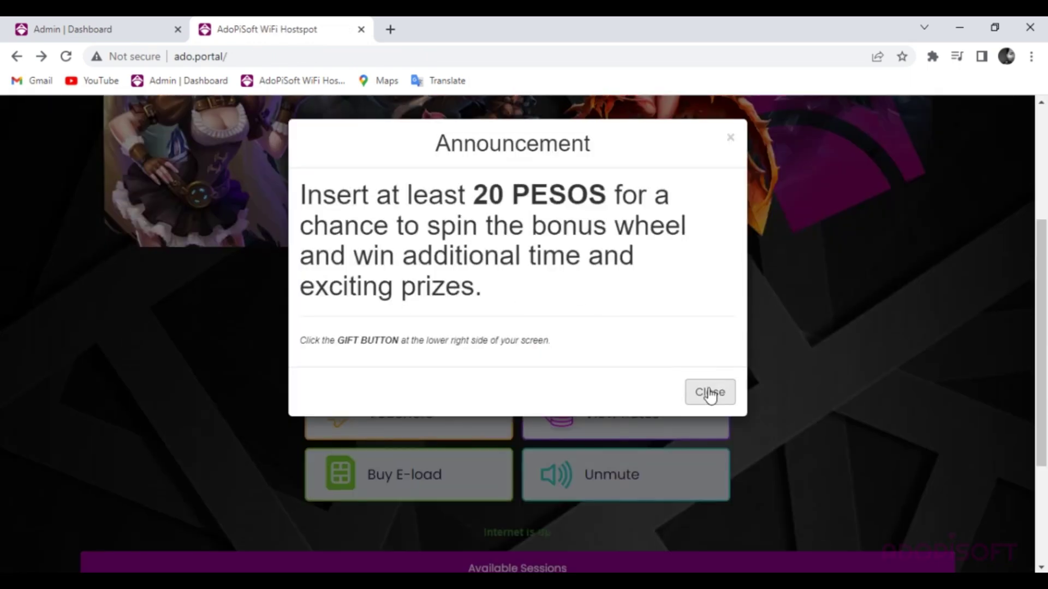
left_click(709, 392)
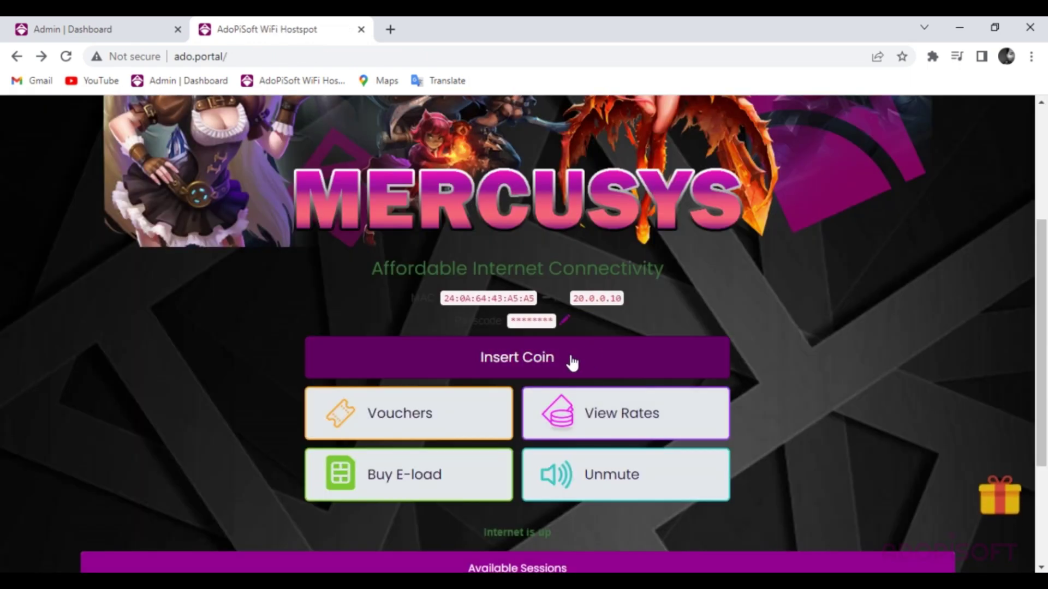
left_click(571, 361)
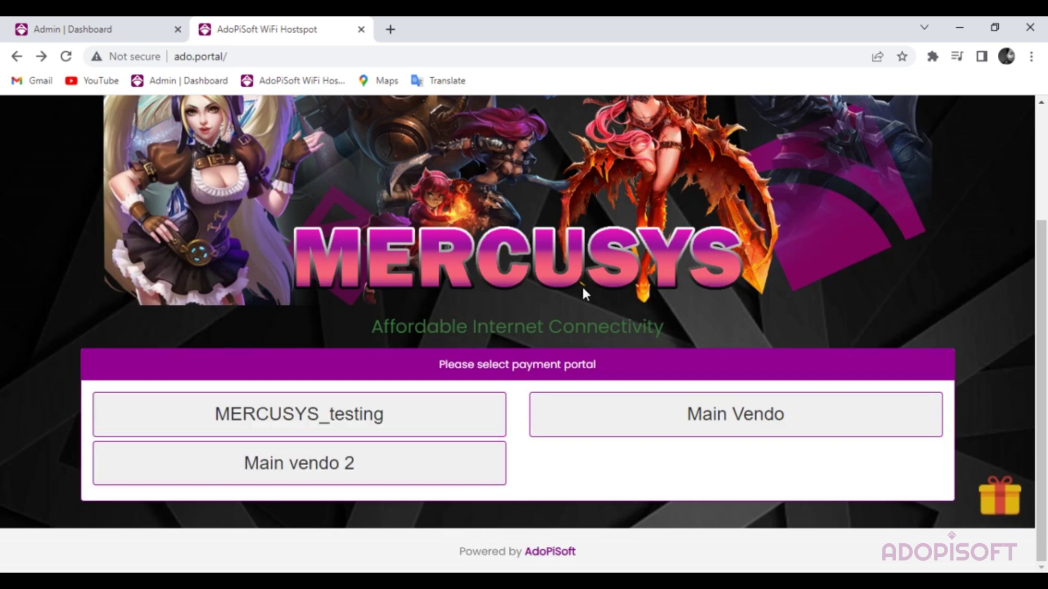